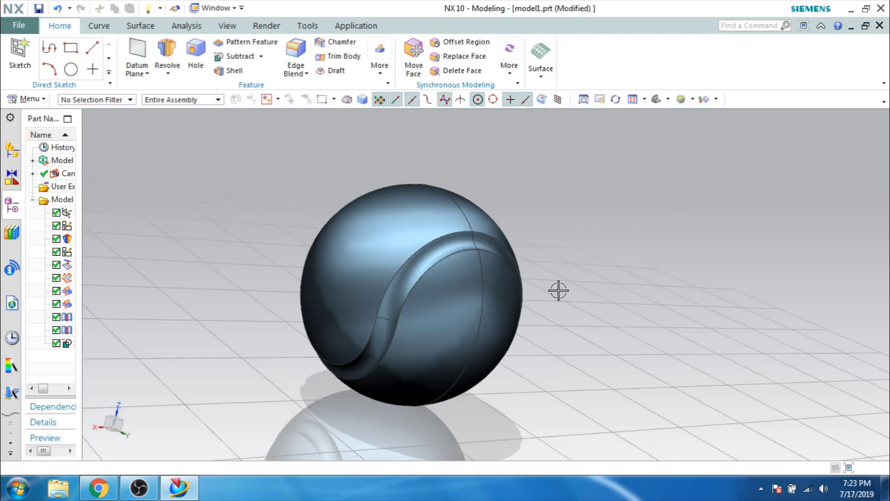
Create a new millimetre Model part named model2.prt.
{"action": "key", "text": "alt+f"}
{"action": "key", "text": "Escape"}
{"action": "key", "text": "alt+f"}
{"action": "left_click", "coordinate": [23, 44]}
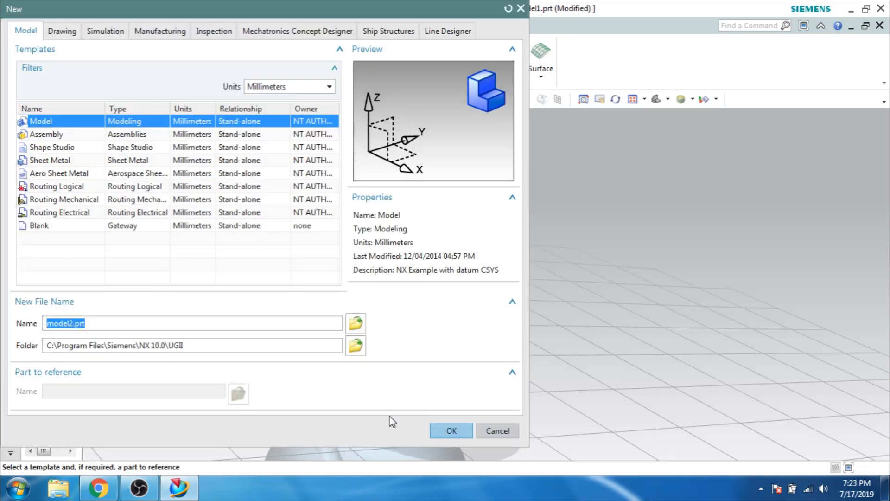
{"action": "left_click", "coordinate": [452, 430]}
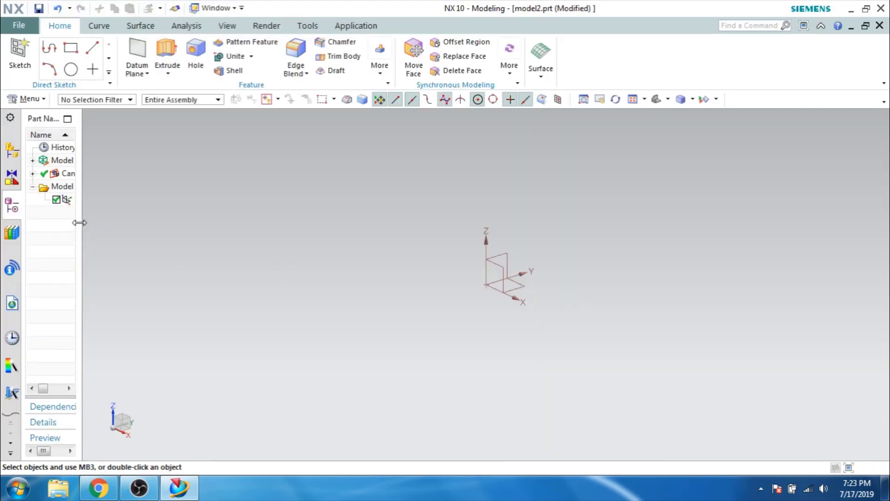
Start a new sketch on the YZ datum plane.
{"action": "left_click_drag", "start_coordinate": [79, 223], "coordinate": [140, 233]}
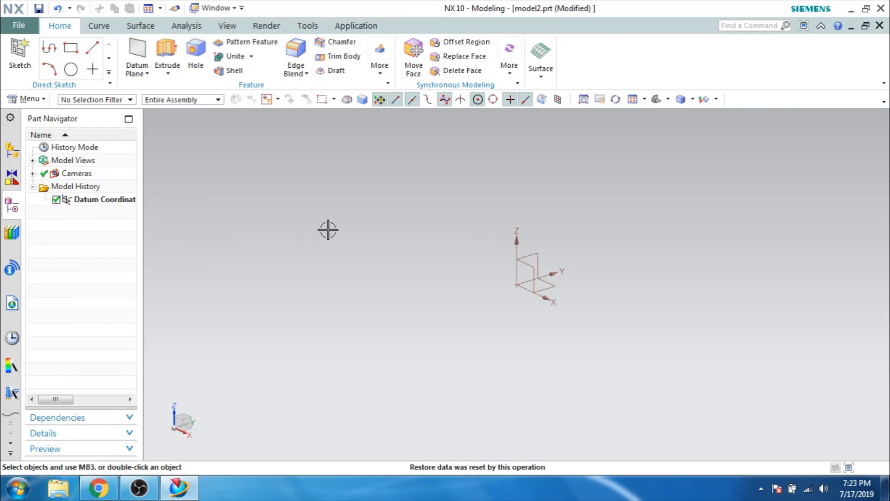
{"action": "left_click", "coordinate": [20, 53]}
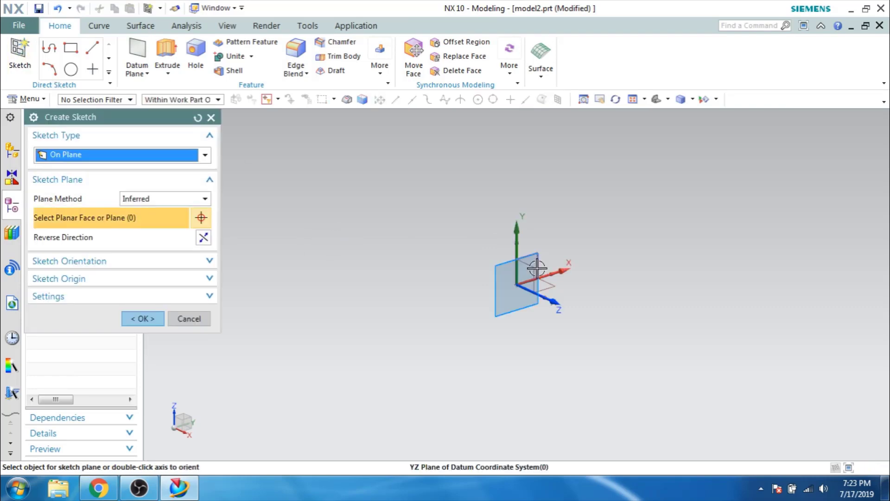
{"action": "left_click", "coordinate": [538, 258]}
{"action": "middle_click", "coordinate": [421, 259]}
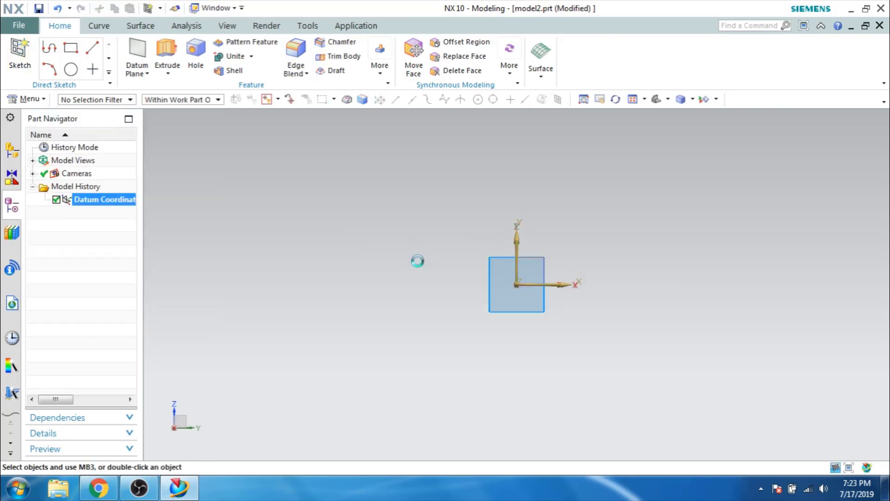
Draw a centre-point semicircular arc of radius 35 at the origin.
{"action": "left_click", "coordinate": [142, 47]}
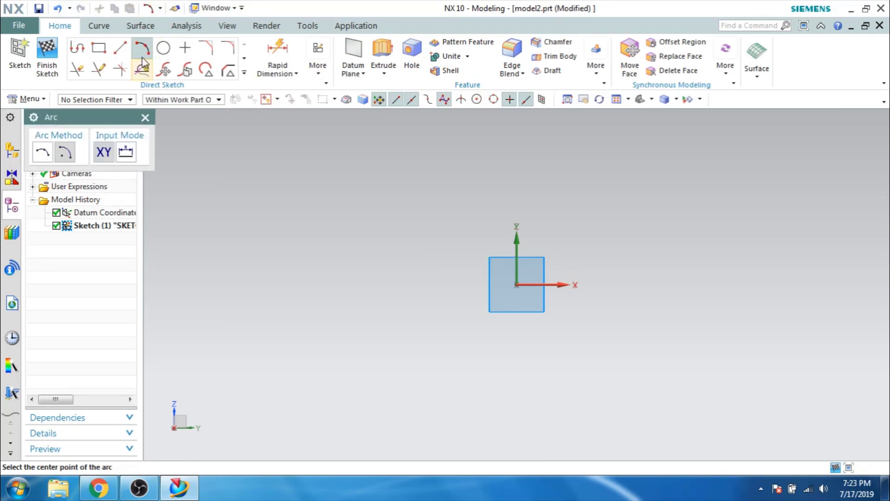
{"action": "left_click", "coordinate": [518, 285]}
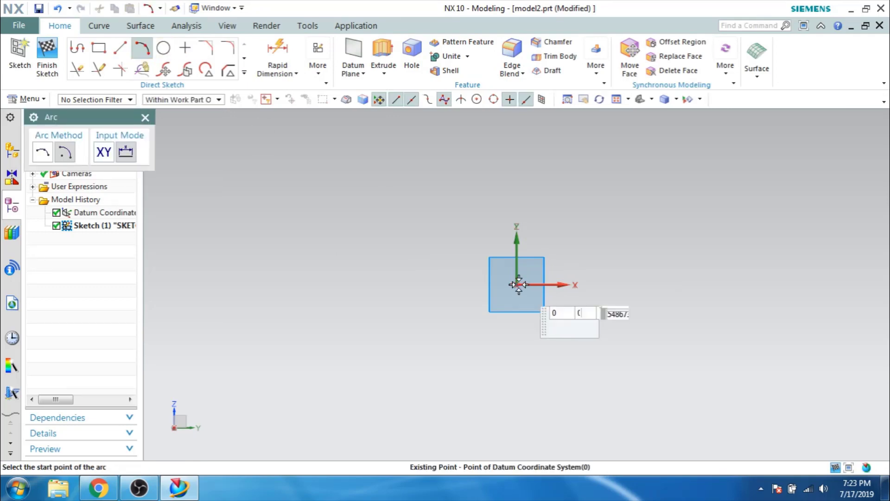
{"action": "type", "text": "35"}
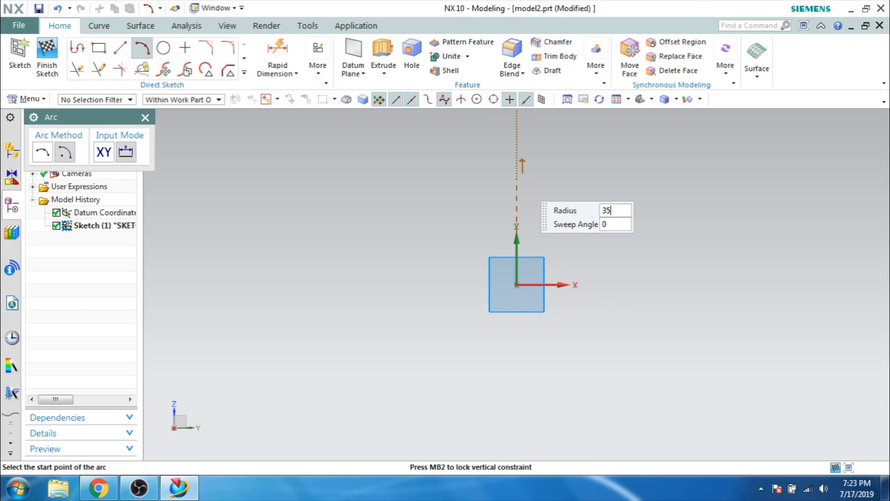
{"action": "key", "text": "Tab"}
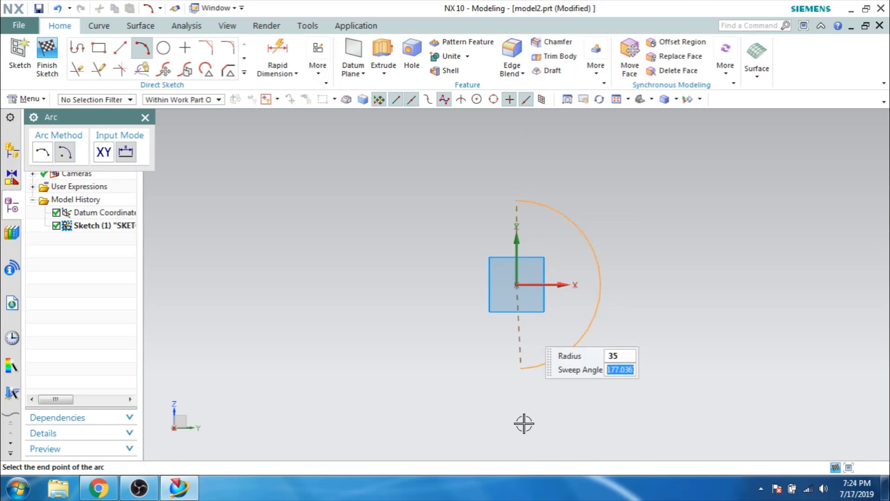
{"action": "left_click", "coordinate": [558, 411]}
{"action": "key", "text": "Escape"}
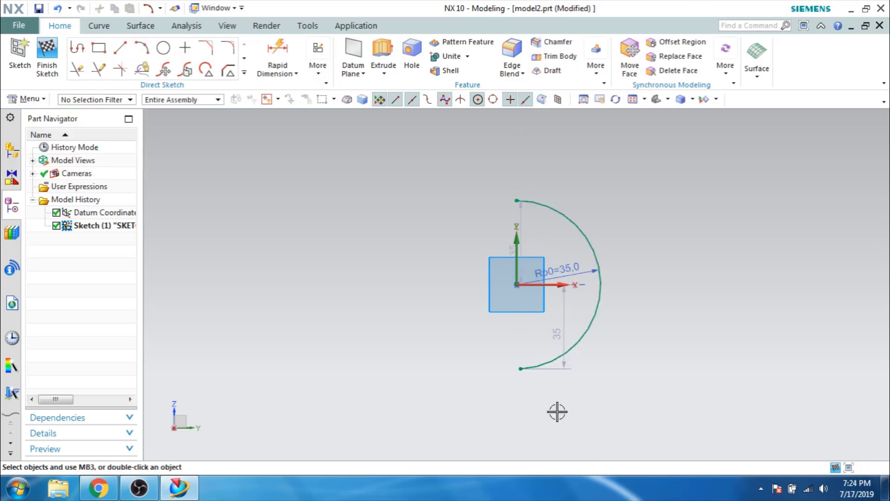
Put both arc endpoints on the vertical axis with Point on Curve, then finish the sketch.
{"action": "key", "text": "c"}
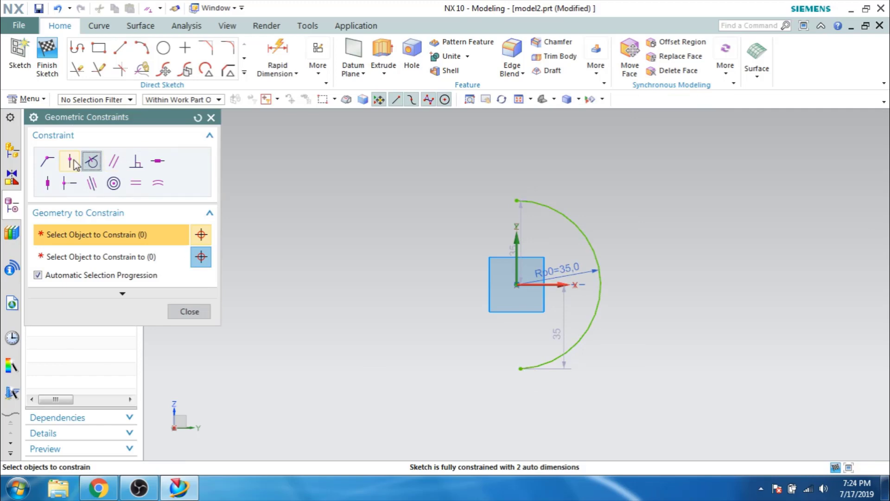
{"action": "left_click", "coordinate": [75, 164]}
{"action": "left_click", "coordinate": [521, 368]}
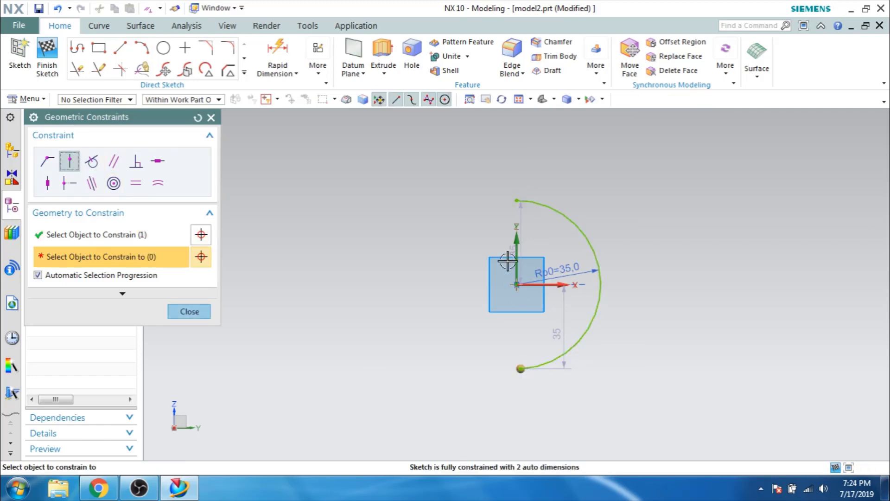
{"action": "left_click", "coordinate": [514, 258]}
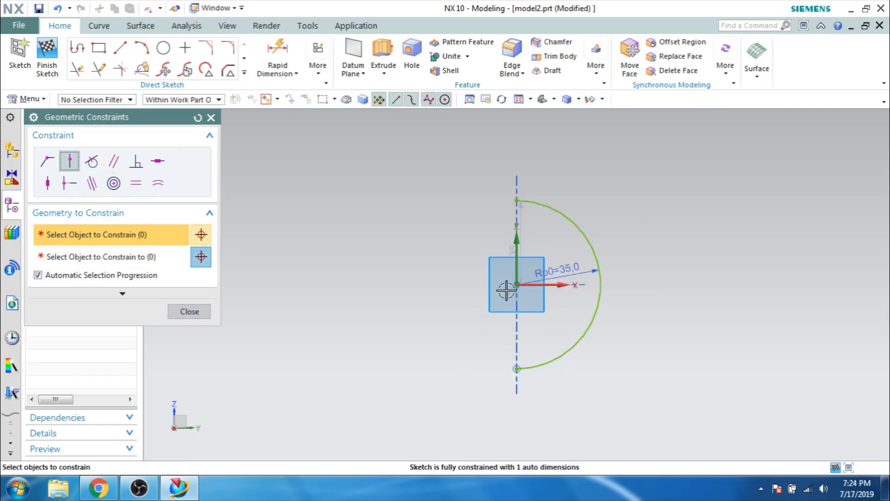
{"action": "left_click", "coordinate": [517, 200]}
{"action": "left_click", "coordinate": [516, 276]}
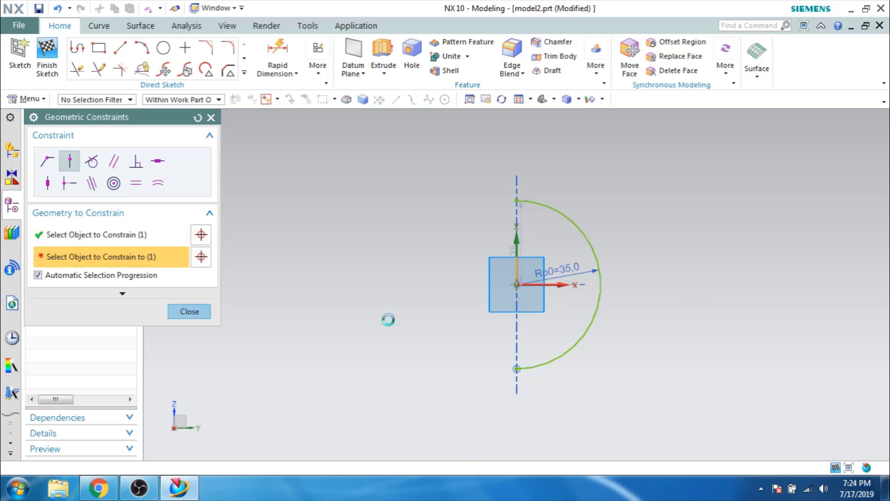
{"action": "left_click", "coordinate": [196, 315]}
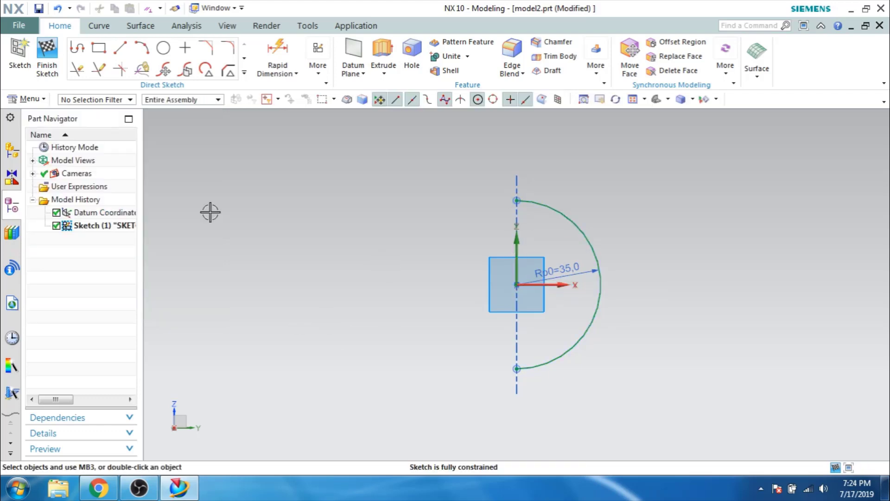
{"action": "left_click", "coordinate": [47, 56]}
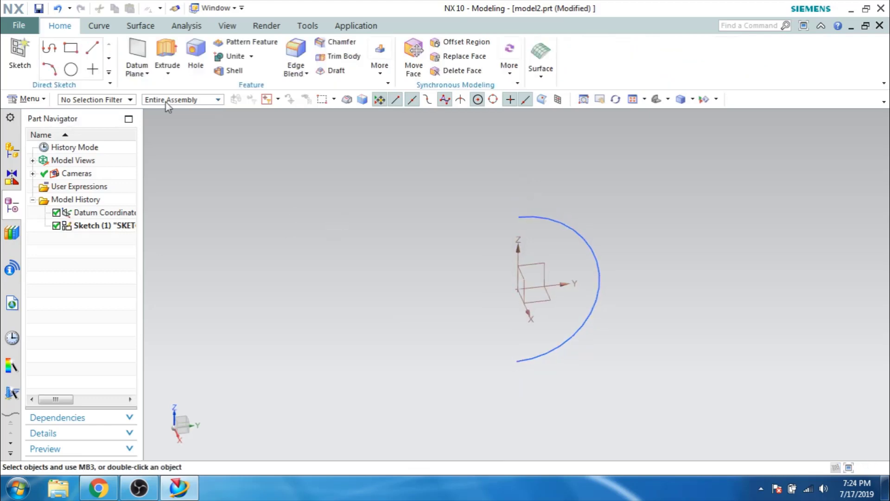
{"action": "left_click", "coordinate": [166, 72]}
Revolve the arc as a sheet body 0–180° about the Z axis through the origin.
{"action": "left_click", "coordinate": [173, 103]}
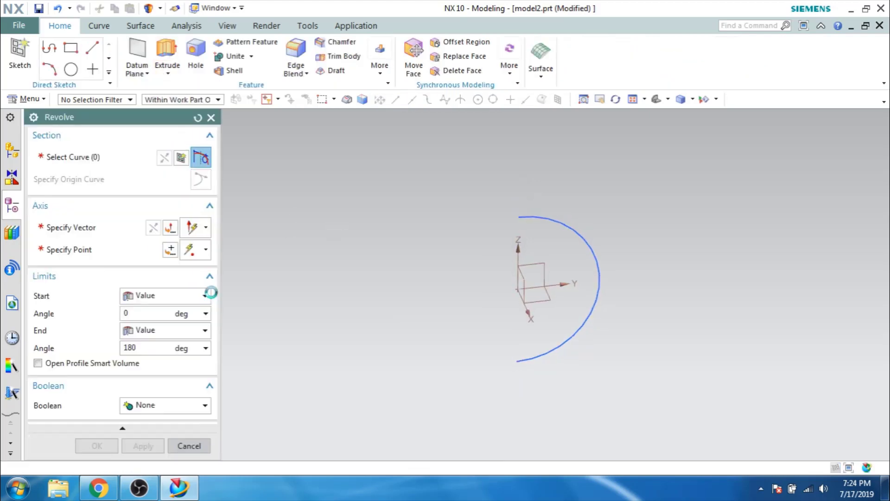
{"action": "left_click", "coordinate": [167, 375]}
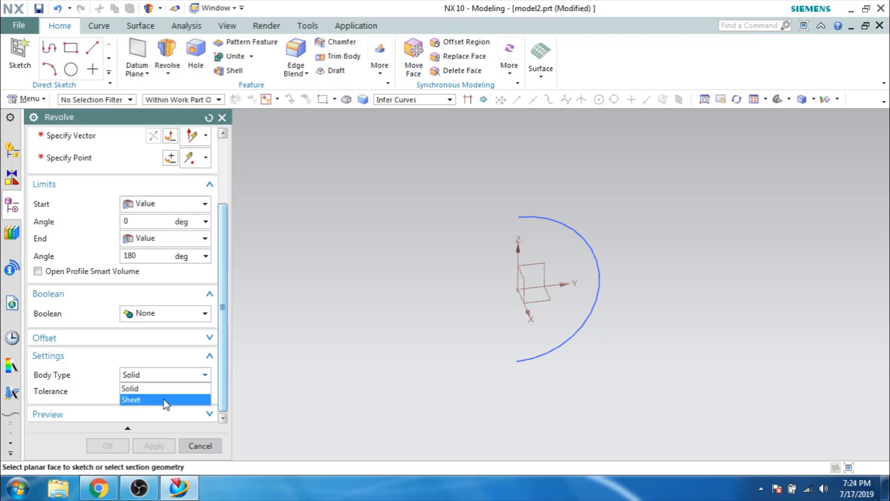
{"action": "left_click", "coordinate": [164, 400]}
{"action": "left_click", "coordinate": [548, 219]}
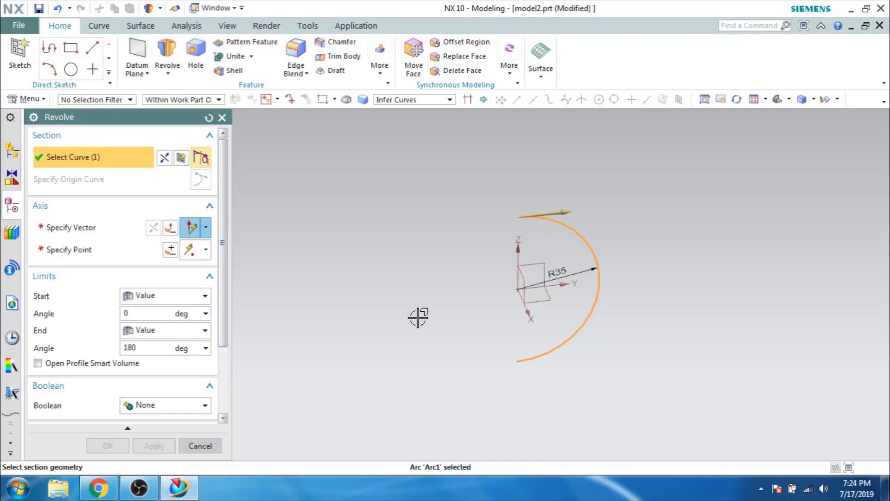
{"action": "left_click", "coordinate": [80, 232]}
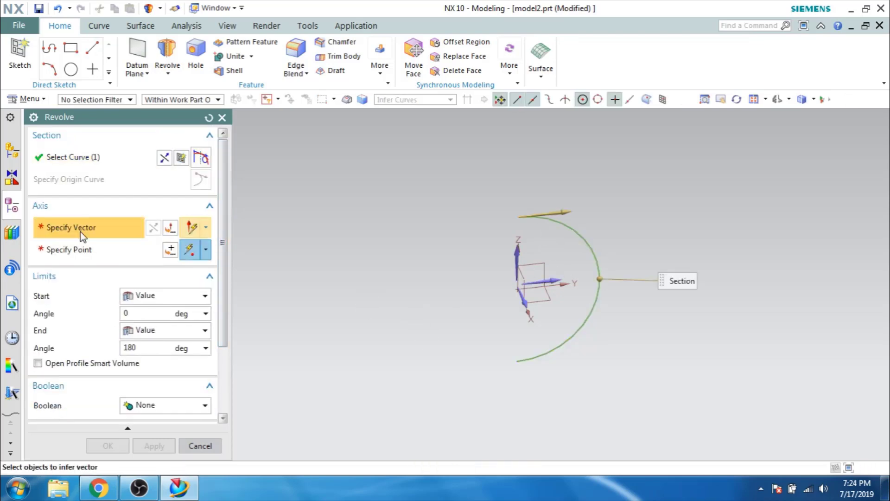
{"action": "left_click", "coordinate": [515, 254]}
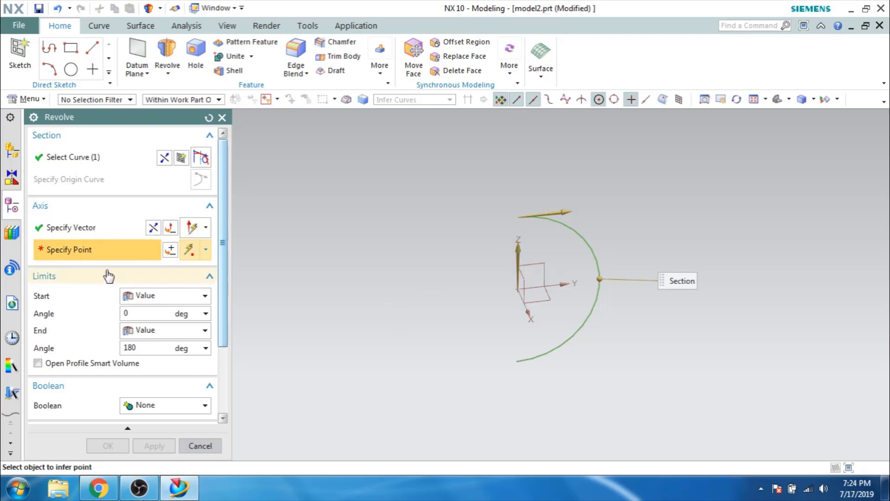
{"action": "left_click", "coordinate": [518, 289]}
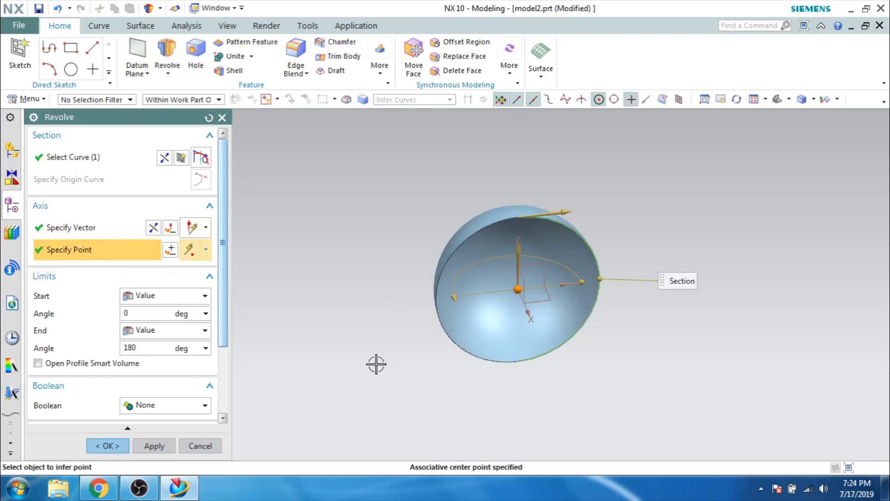
{"action": "mouse_move", "coordinate": [344, 282]}
{"action": "middle_mouse_down"}
{"action": "mouse_move", "coordinate": [352, 251]}
{"action": "mouse_move", "coordinate": [365, 246]}
{"action": "mouse_move", "coordinate": [318, 264]}
{"action": "mouse_move", "coordinate": [346, 280]}
{"action": "middle_mouse_up"}
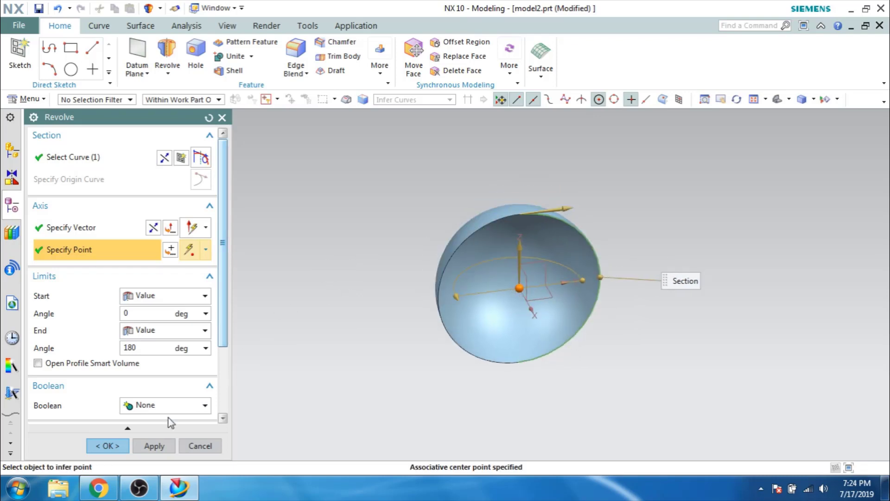
{"action": "left_click", "coordinate": [107, 446]}
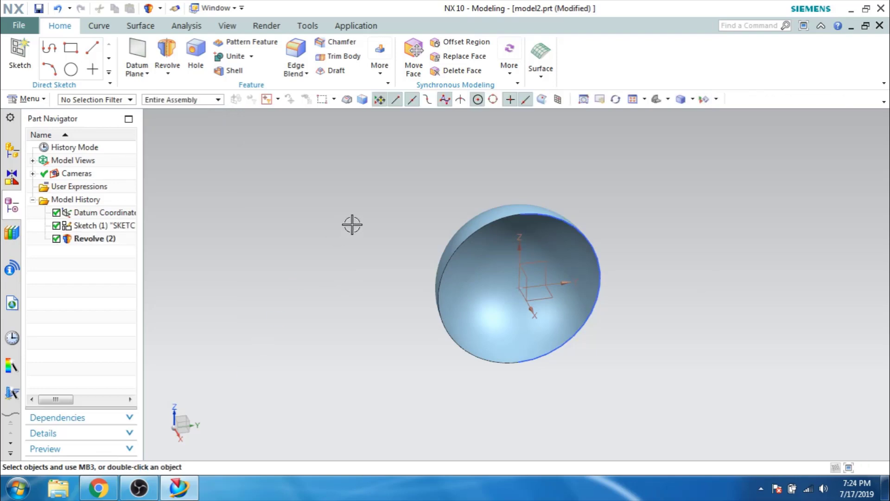
Start a sketch on the YZ plane and draw a 24*2 (48) diameter circle at the origin.
{"action": "left_click", "coordinate": [19, 55]}
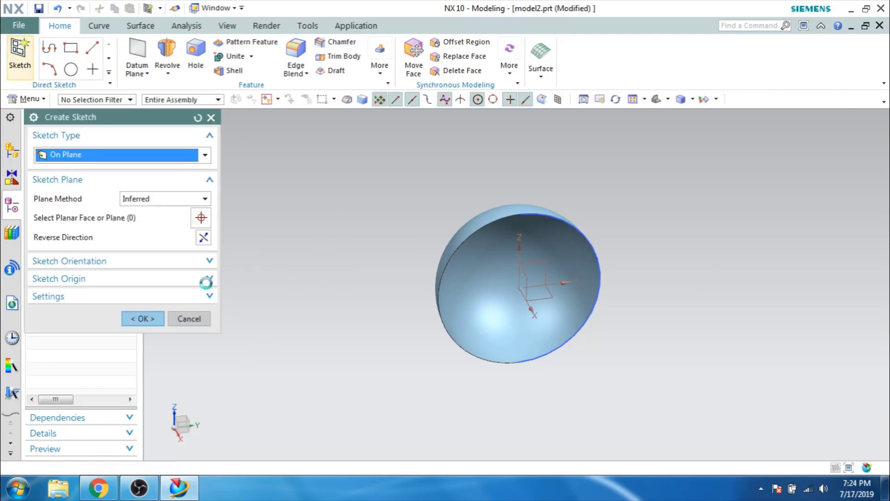
{"action": "left_click", "coordinate": [542, 275]}
{"action": "left_click", "coordinate": [152, 320]}
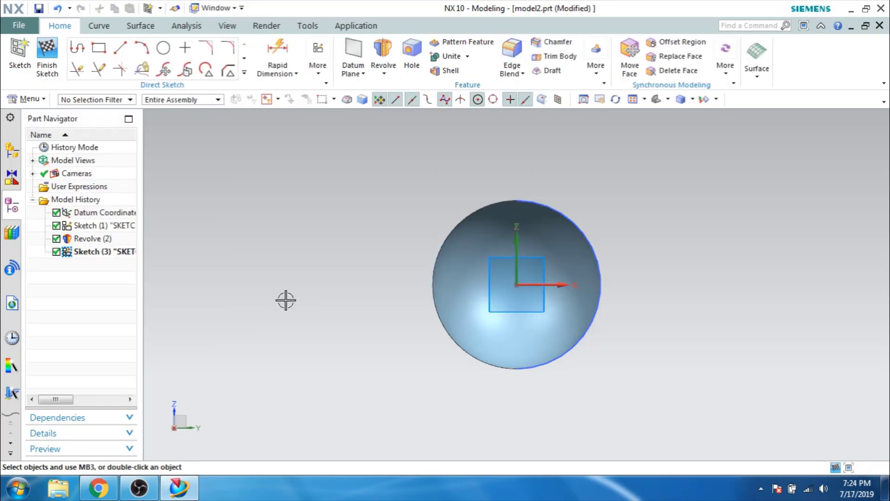
{"action": "left_click", "coordinate": [163, 48]}
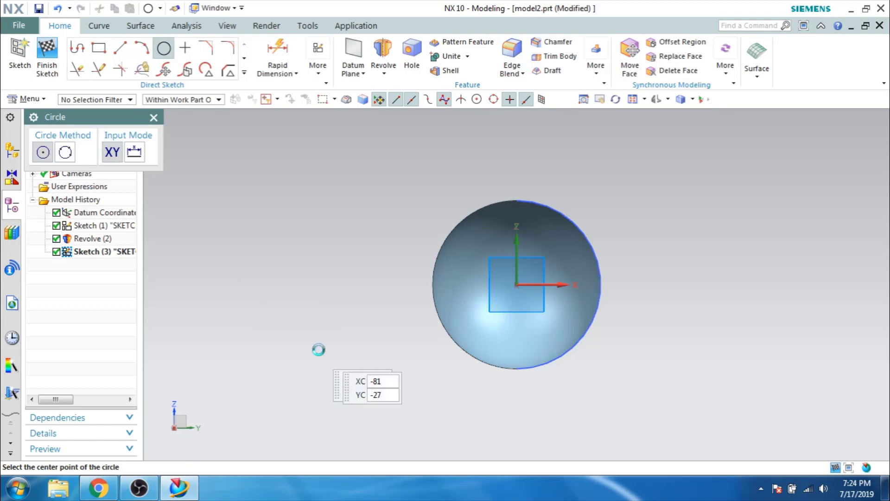
{"action": "left_click", "coordinate": [516, 284]}
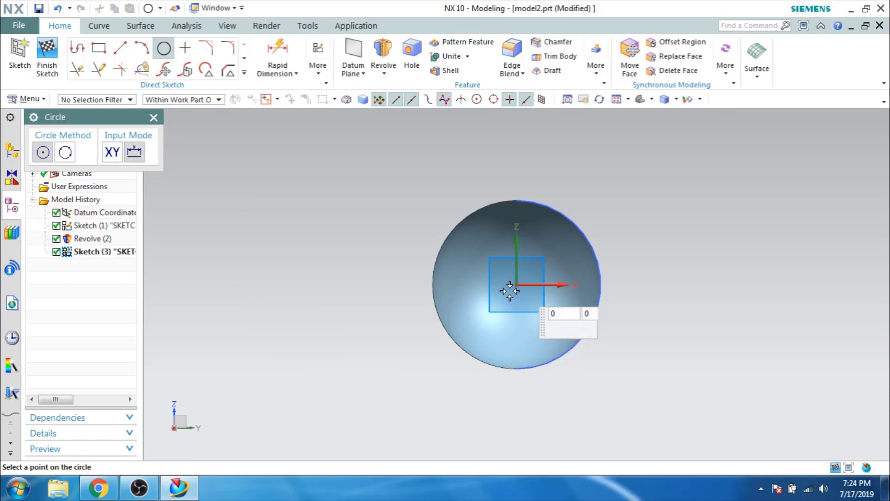
{"action": "left_click", "coordinate": [444, 329]}
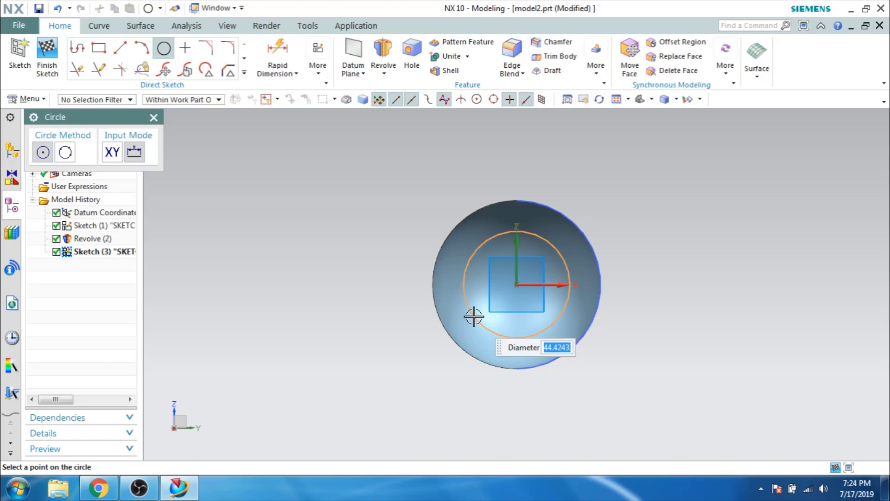
{"action": "type", "text": "24*2"}
{"action": "key", "text": "Return"}
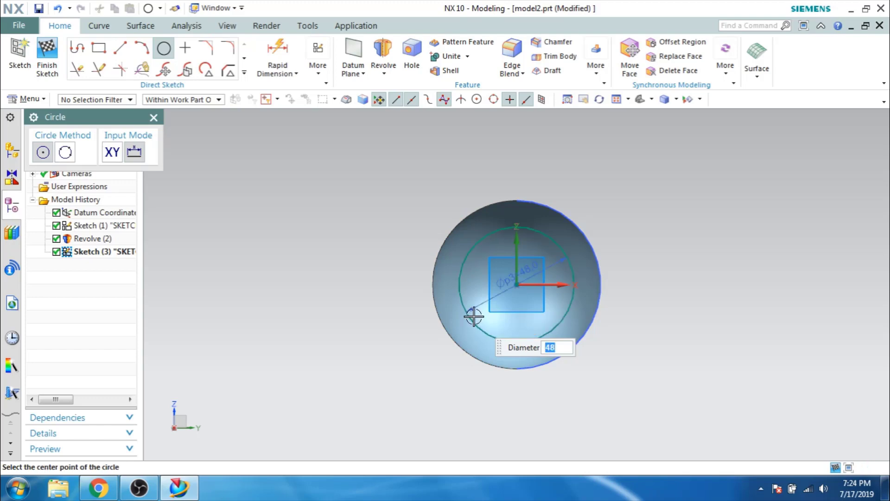
{"action": "key", "text": "Escape"}
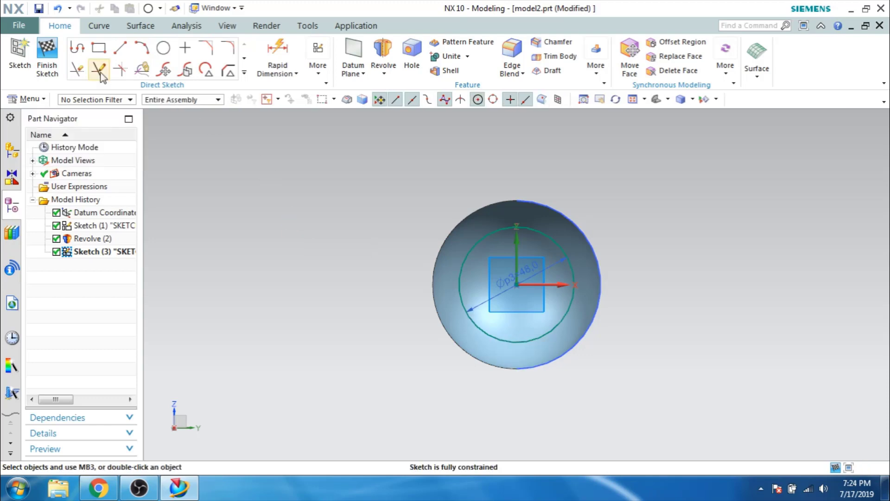
Draw two vertical lines rising from the circle's right and left sides.
{"action": "left_click", "coordinate": [121, 48]}
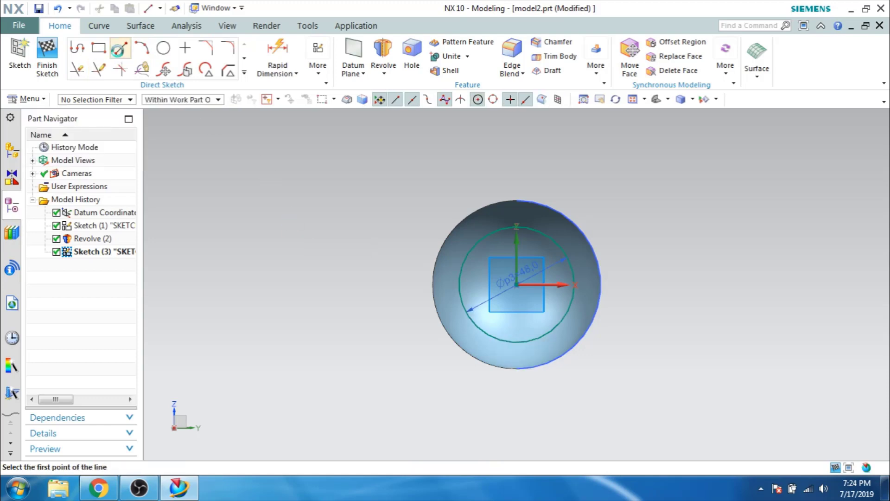
{"action": "left_click", "coordinate": [579, 287]}
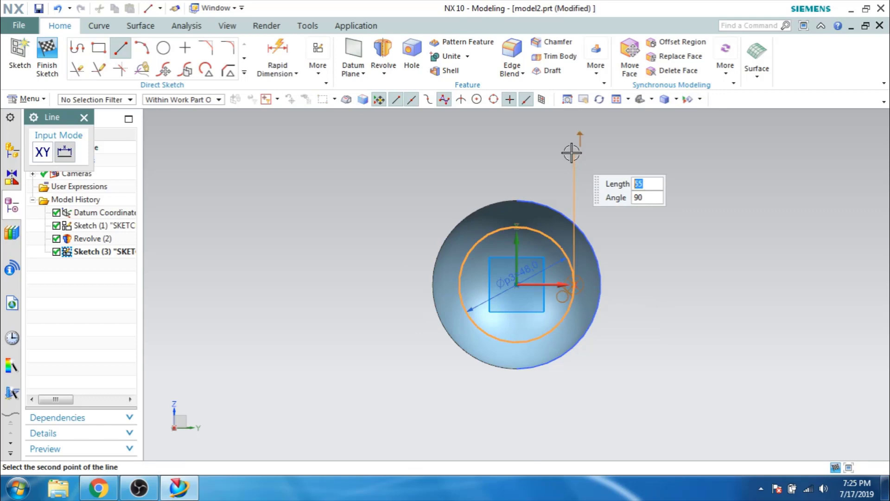
{"action": "left_click", "coordinate": [573, 153]}
{"action": "left_click", "coordinate": [459, 291]}
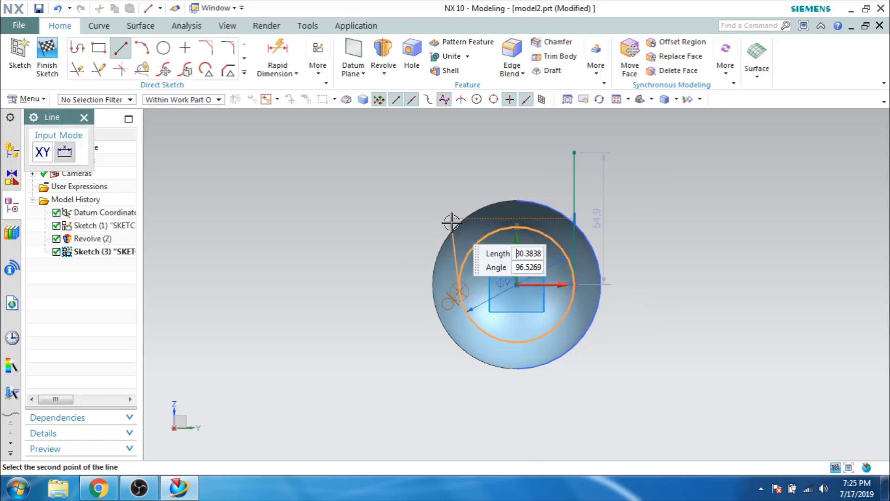
{"action": "left_click", "coordinate": [459, 153]}
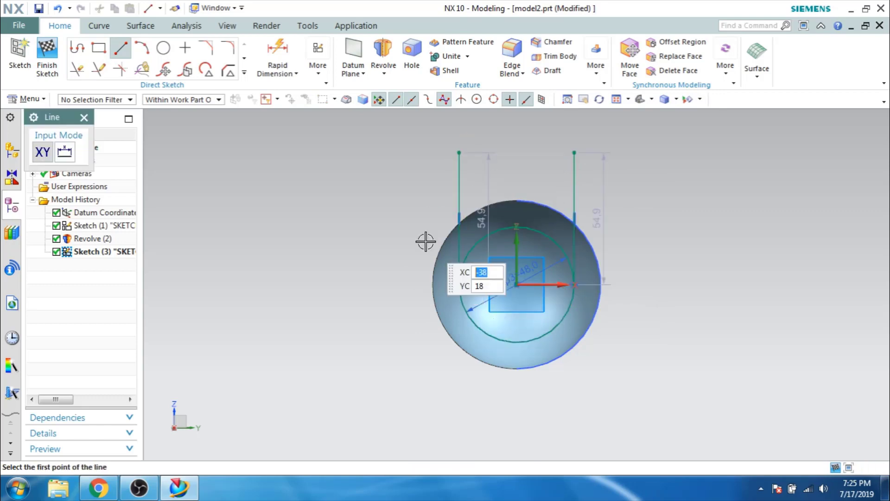
{"action": "key", "text": "Escape"}
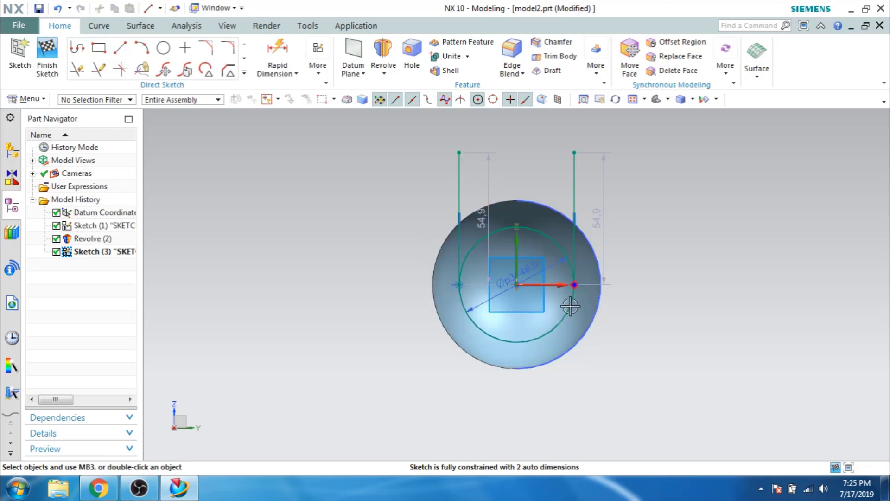
Select the sphere's outline arc for use in the sketch.
{"action": "scroll", "coordinate": [666, 247], "scroll_direction": "up", "scroll_amount": 3}
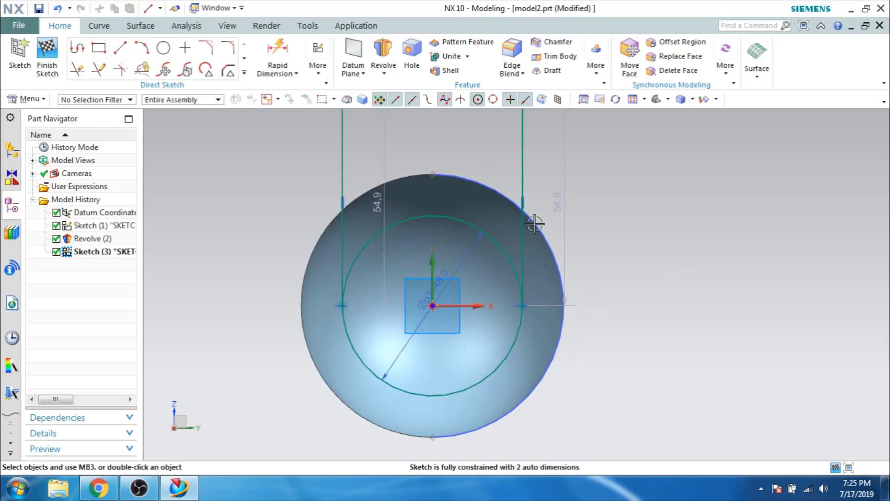
{"action": "left_click", "coordinate": [526, 212]}
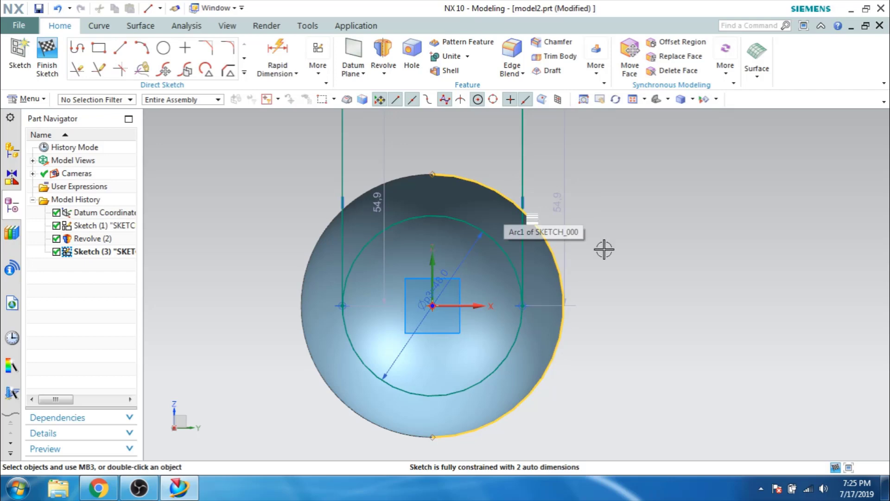
{"action": "scroll", "coordinate": [626, 250], "scroll_direction": "down", "scroll_amount": 1}
{"action": "scroll", "coordinate": [625, 250], "scroll_direction": "up", "scroll_amount": 1}
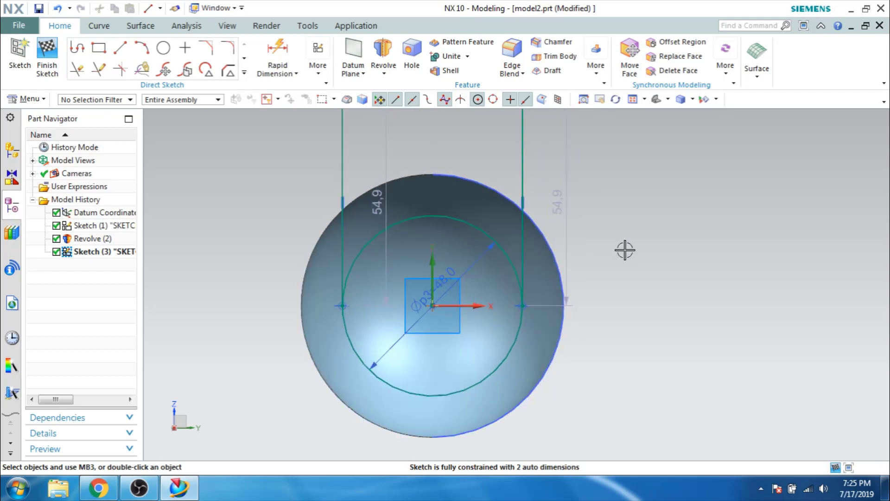
{"action": "left_click", "coordinate": [245, 73]}
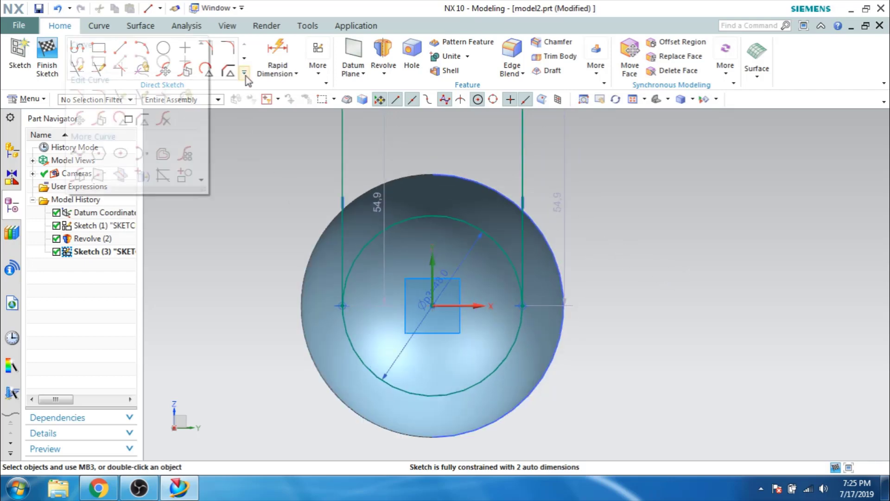
Project the sphere's outline arc into Sketch (3) with Project Curve.
{"action": "left_click", "coordinate": [143, 175]}
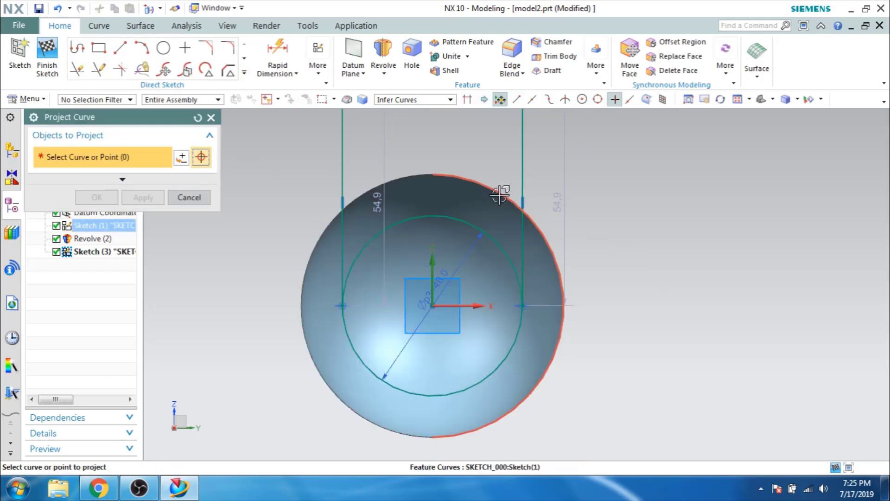
{"action": "left_click", "coordinate": [556, 262]}
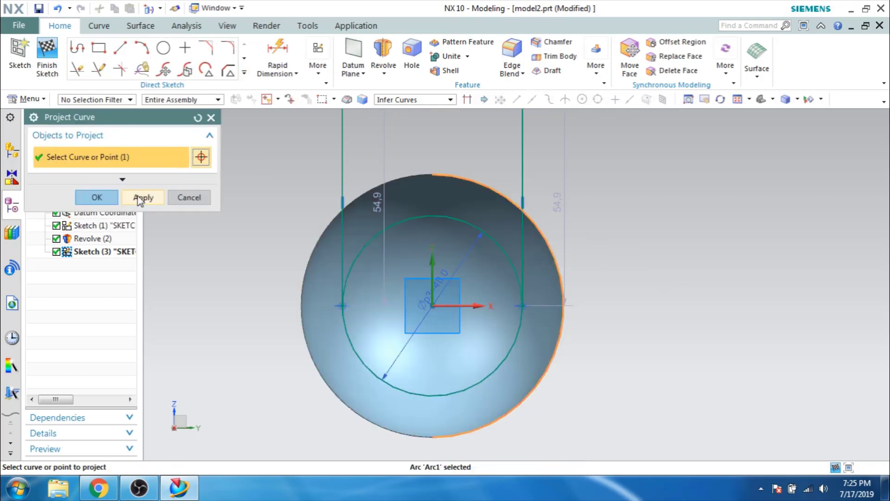
{"action": "left_click", "coordinate": [122, 179]}
{"action": "left_click", "coordinate": [98, 268]}
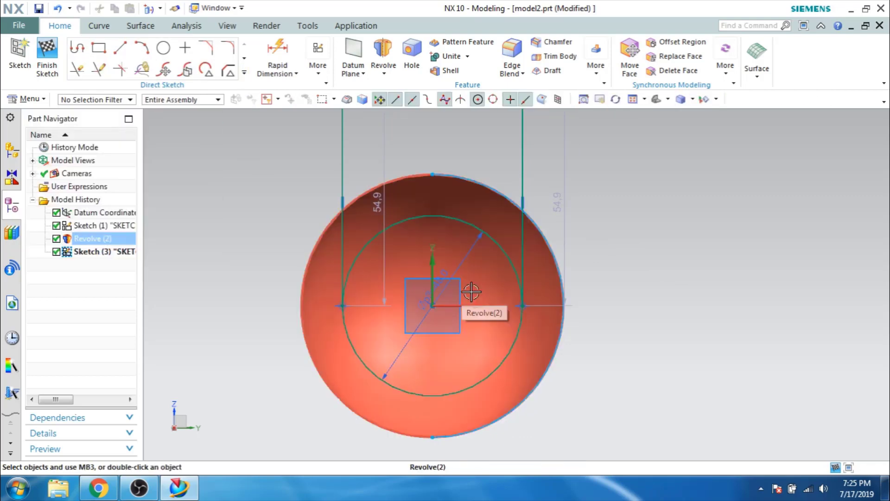
{"action": "key", "text": "t"}
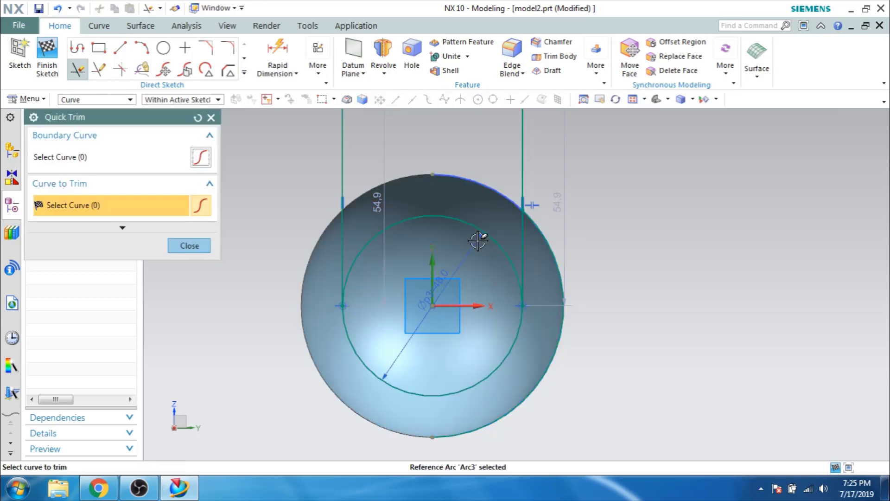
{"action": "middle_click", "coordinate": [520, 229]}
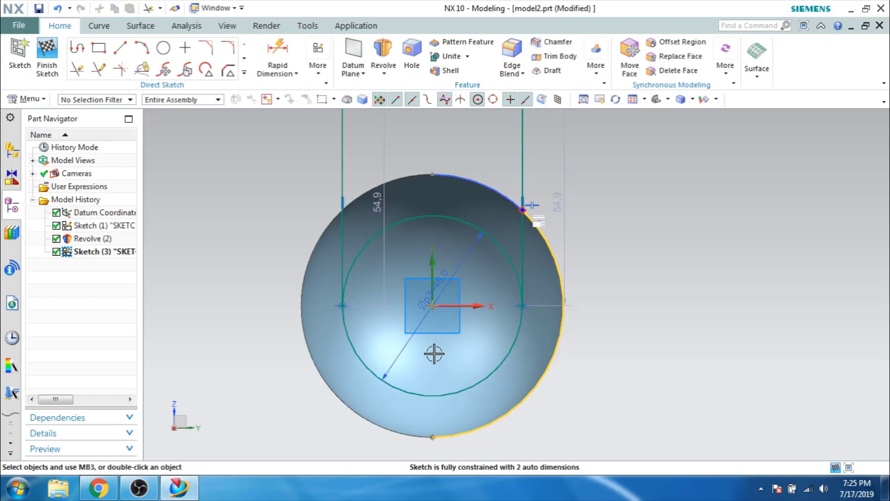
{"action": "key", "text": "c"}
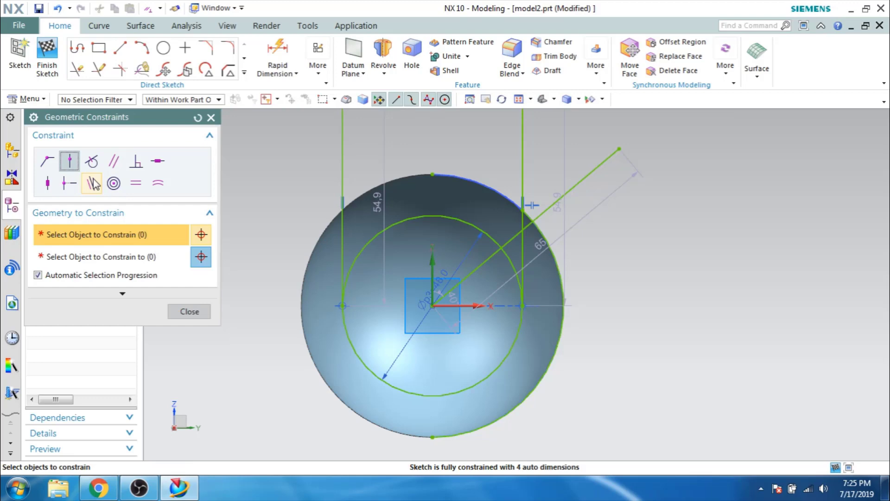
Convert the 65-long inclined line into a dashed reference line.
{"action": "key", "text": "Escape"}
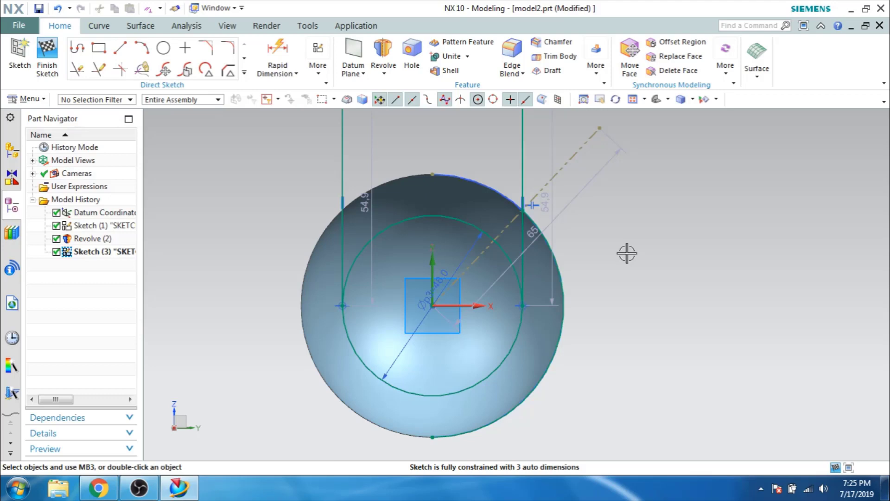
{"action": "key", "text": "o"}
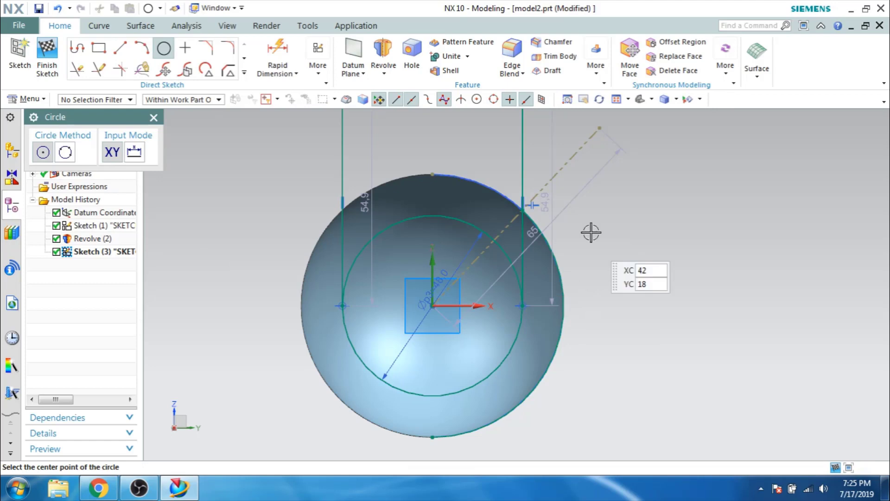
Draw a 12-diameter circle centred on the dashed inclined line near its upper end.
{"action": "left_click", "coordinate": [566, 163]}
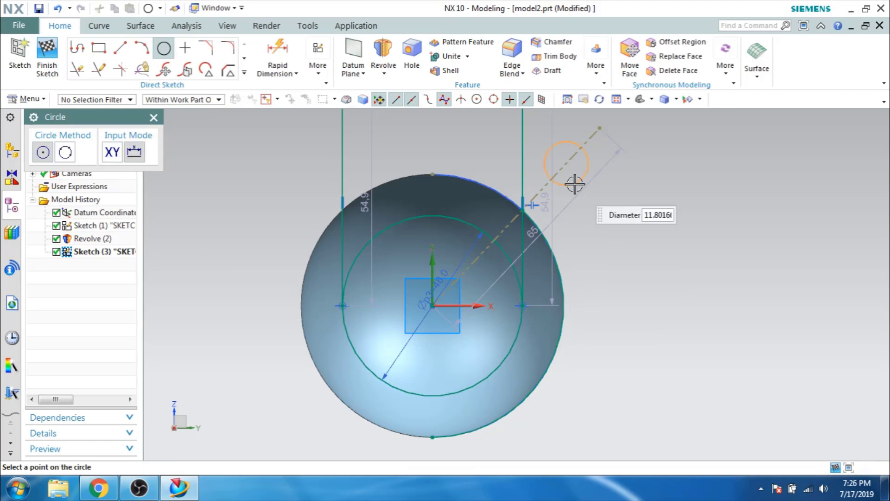
{"action": "type", "text": "12"}
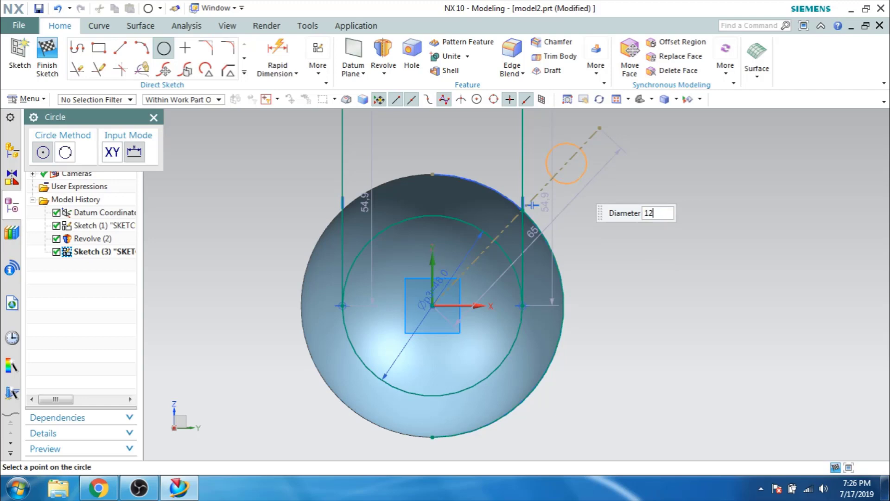
{"action": "key", "text": "Return"}
{"action": "key", "text": "Escape"}
{"action": "left_click", "coordinate": [296, 74]}
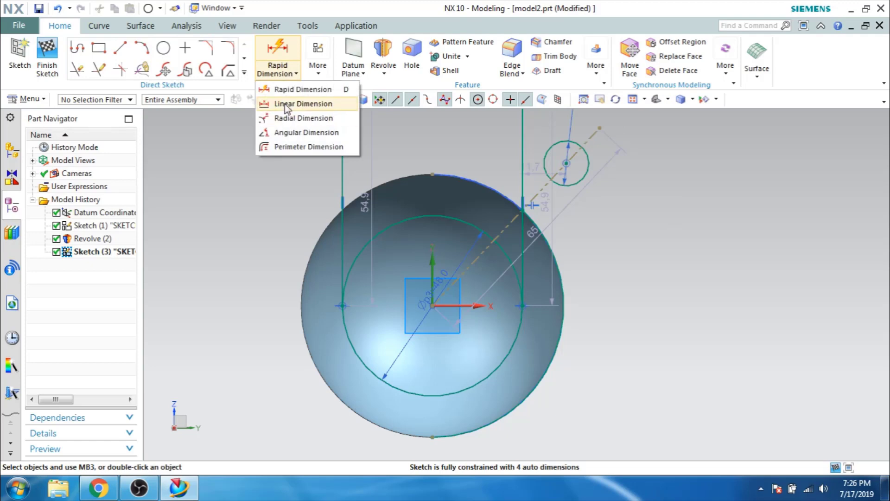
Add a linear dimension of 40 (p5) from the small circle along the inclined line.
{"action": "left_click", "coordinate": [286, 104]}
{"action": "left_click", "coordinate": [623, 364]}
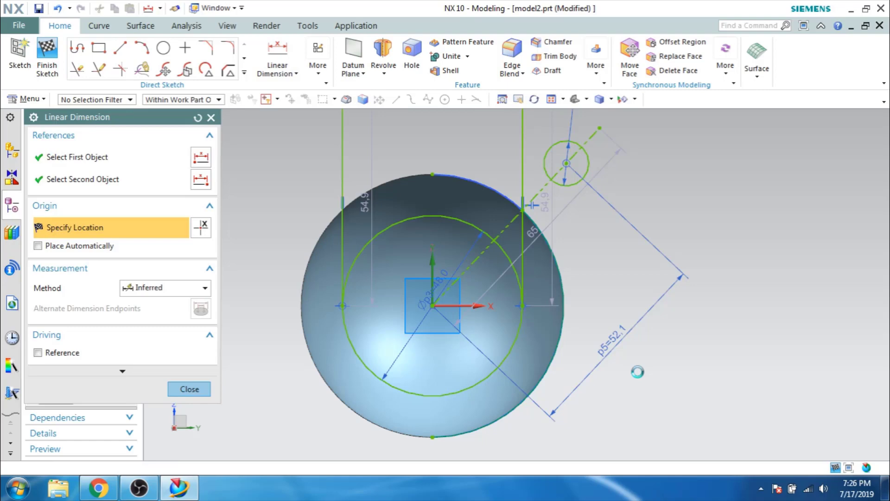
{"action": "middle_click", "coordinate": [638, 371]}
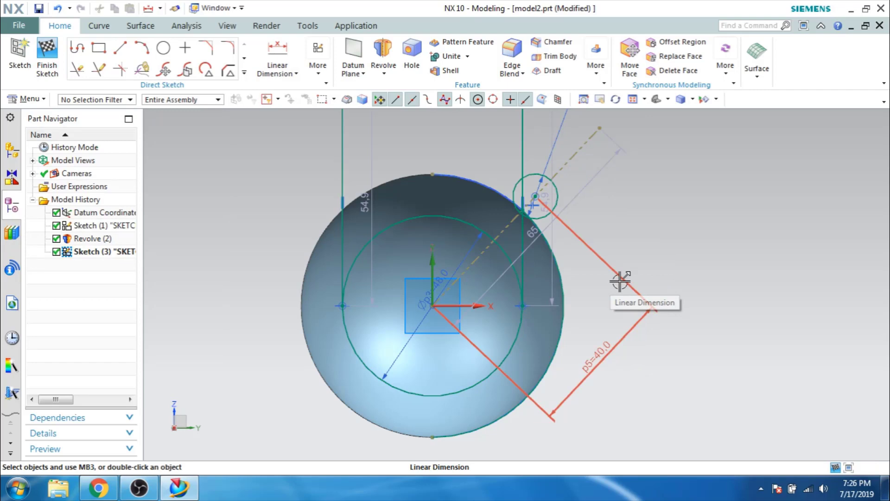
Dimension the right and left vertical line heights to 50 each.
{"action": "left_click_drag", "start_coordinate": [543, 200], "coordinate": [643, 262]}
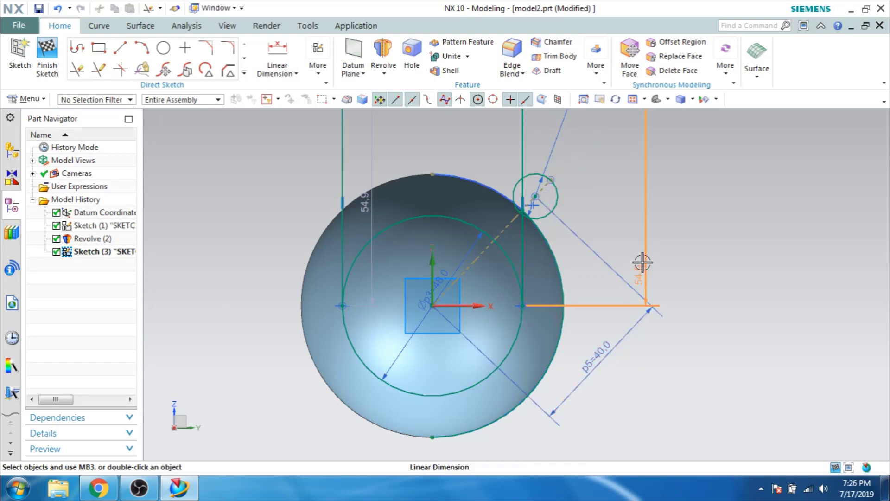
{"action": "left_click", "coordinate": [642, 262]}
{"action": "type", "text": "50"}
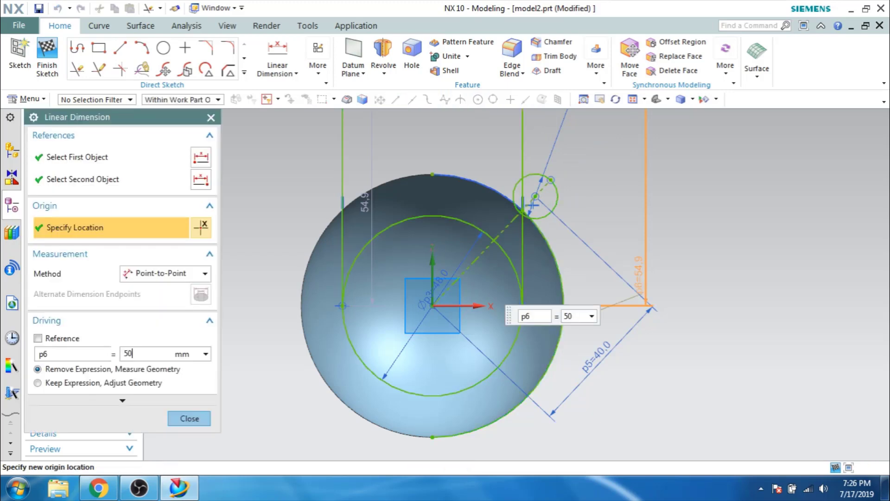
{"action": "key", "text": "Return"}
{"action": "scroll", "coordinate": [385, 191], "scroll_direction": "up", "scroll_amount": 1}
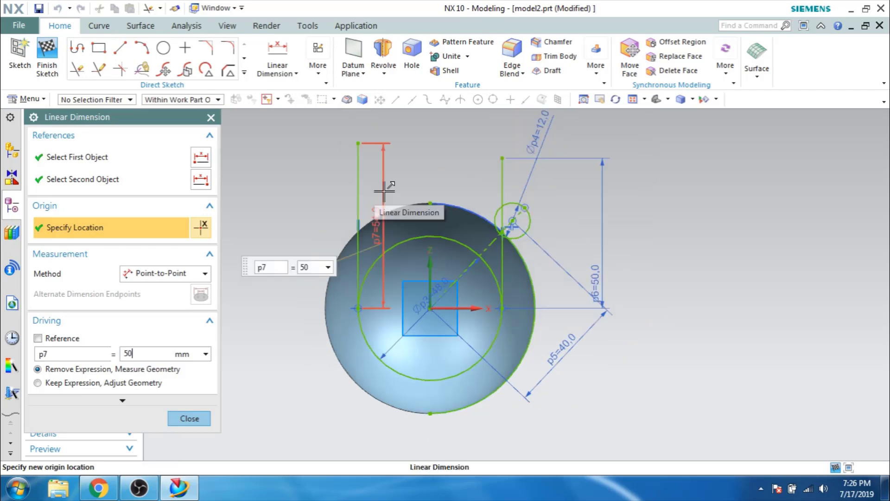
{"action": "left_click", "coordinate": [385, 191]}
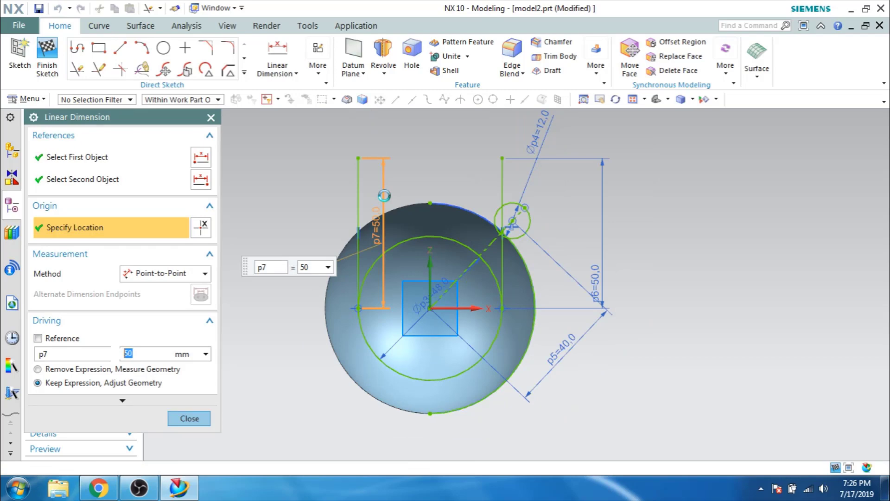
{"action": "key", "text": "Escape"}
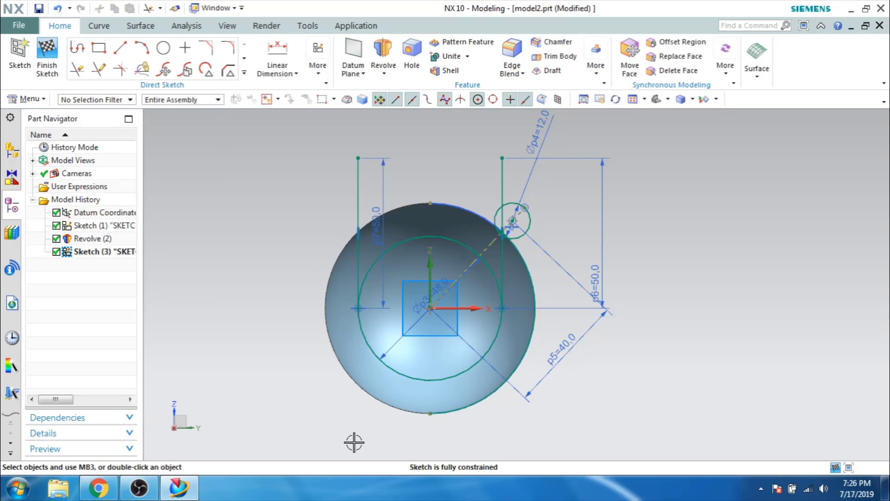
{"action": "left_click", "coordinate": [244, 72]}
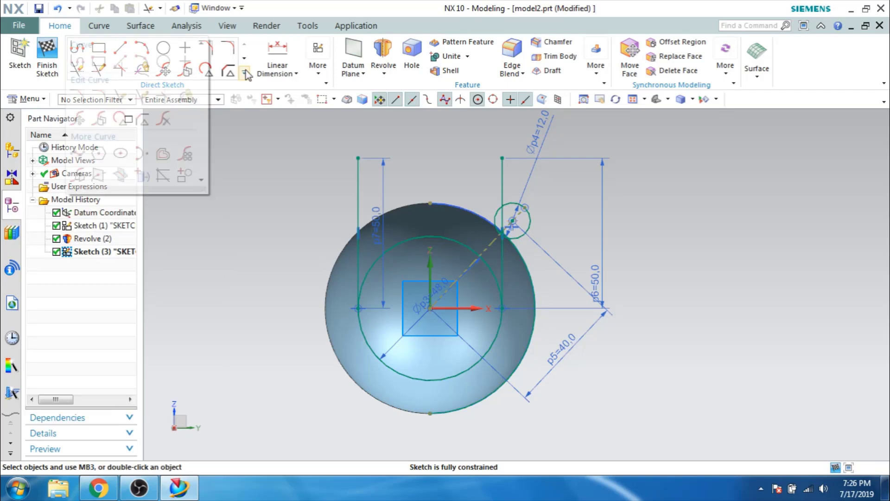
Mirror the 12-diameter circle across the vertical centreline and finish Sketch (3).
{"action": "left_click", "coordinate": [142, 175]}
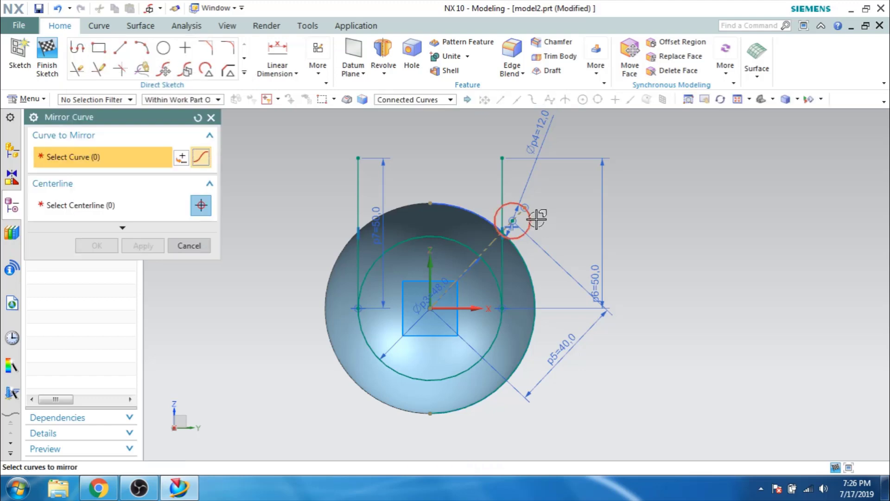
{"action": "left_click", "coordinate": [537, 219]}
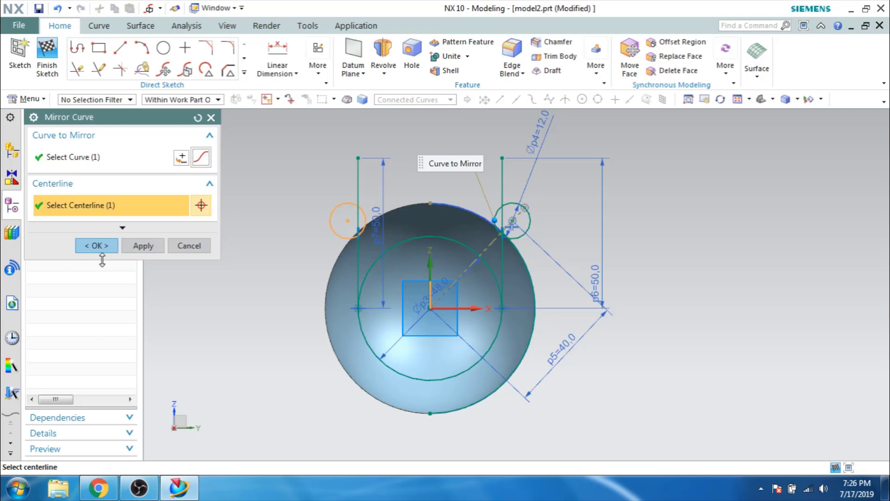
{"action": "left_click", "coordinate": [97, 246]}
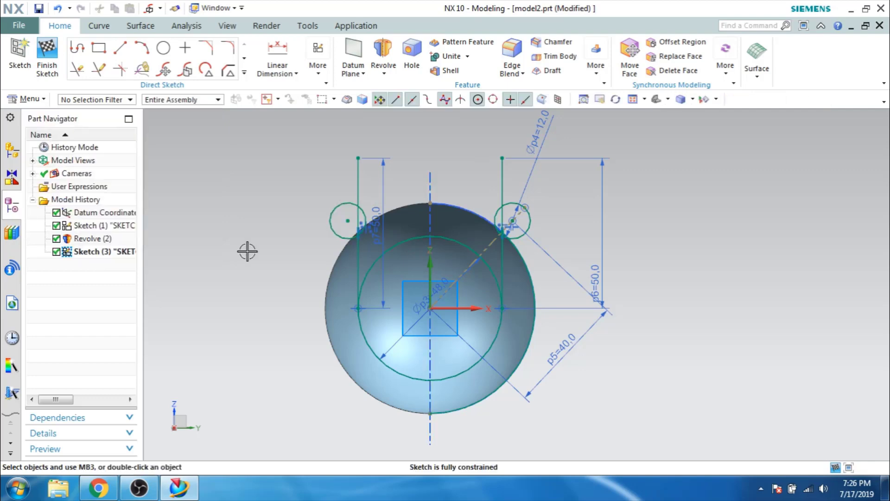
{"action": "key", "text": "ctrl+q"}
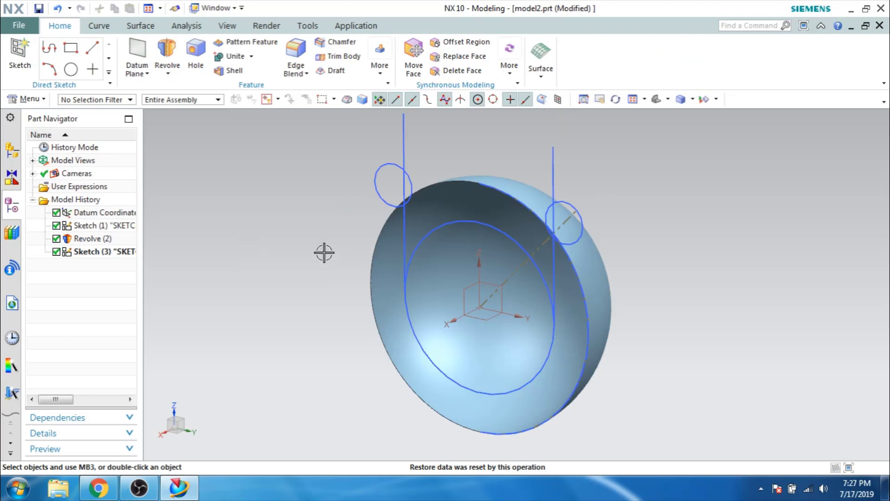
Clear the finished seam sketch selection and bring up the Curve ribbon tools.
{"action": "left_click", "coordinate": [403, 224]}
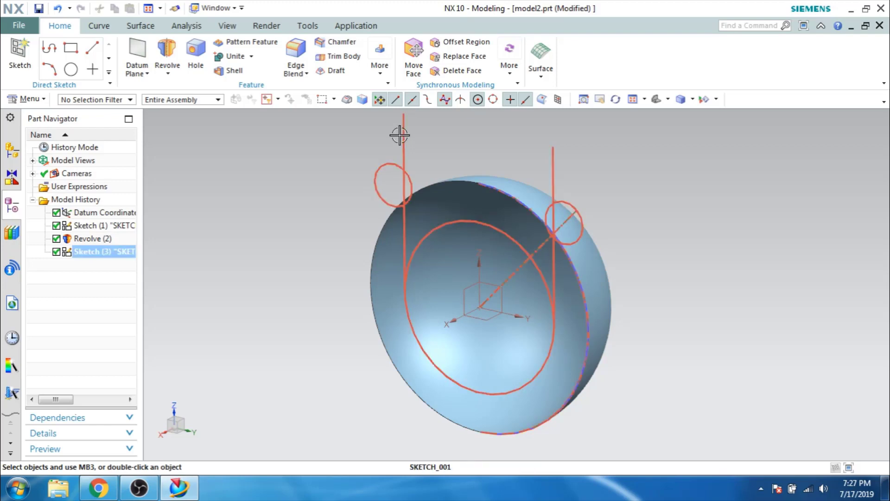
{"action": "key", "text": "Escape"}
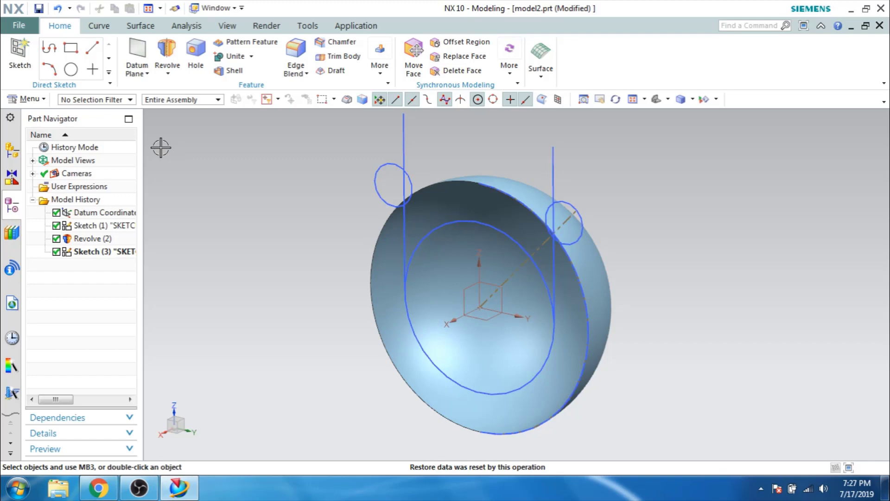
{"action": "left_click", "coordinate": [100, 25]}
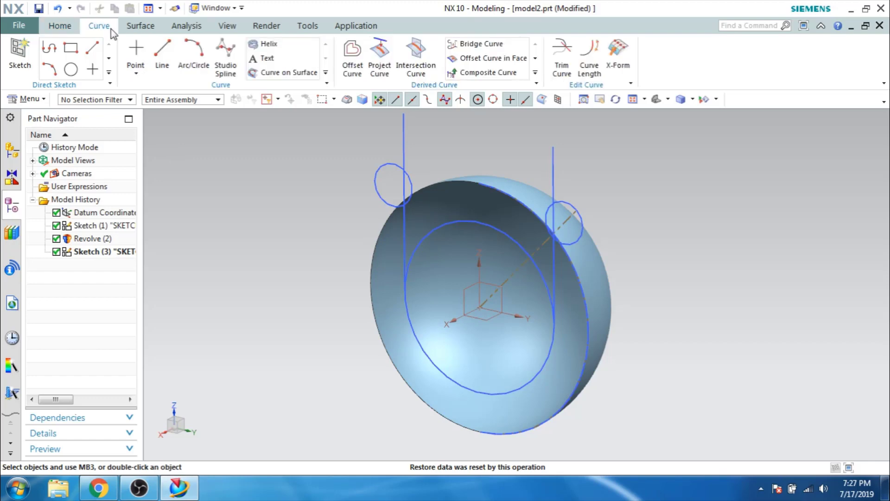
Start a Project Curve and select both seam lines and the large circle.
{"action": "left_click", "coordinate": [379, 58]}
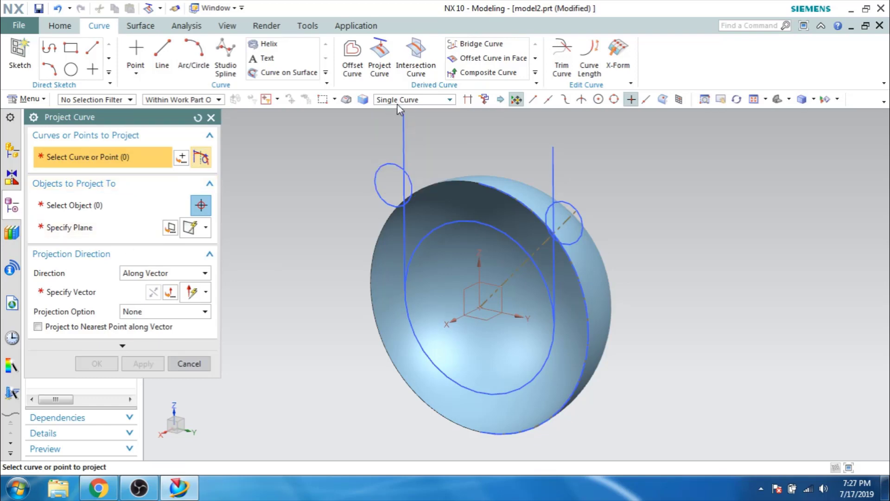
{"action": "left_click", "coordinate": [404, 278]}
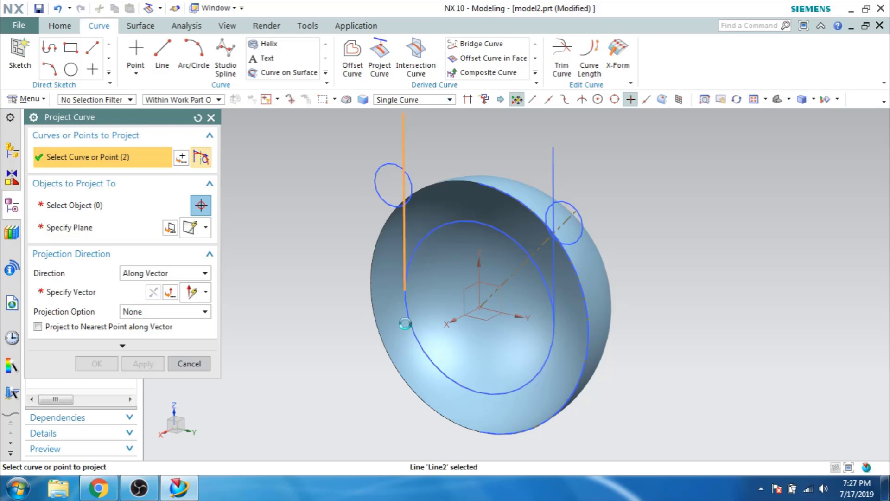
{"action": "left_click", "coordinate": [405, 323]}
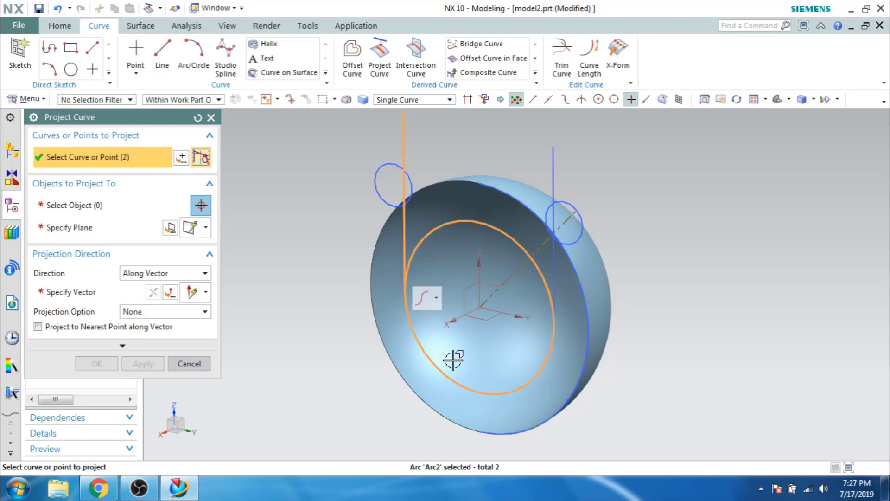
{"action": "left_click", "coordinate": [453, 360], "text": "shift"}
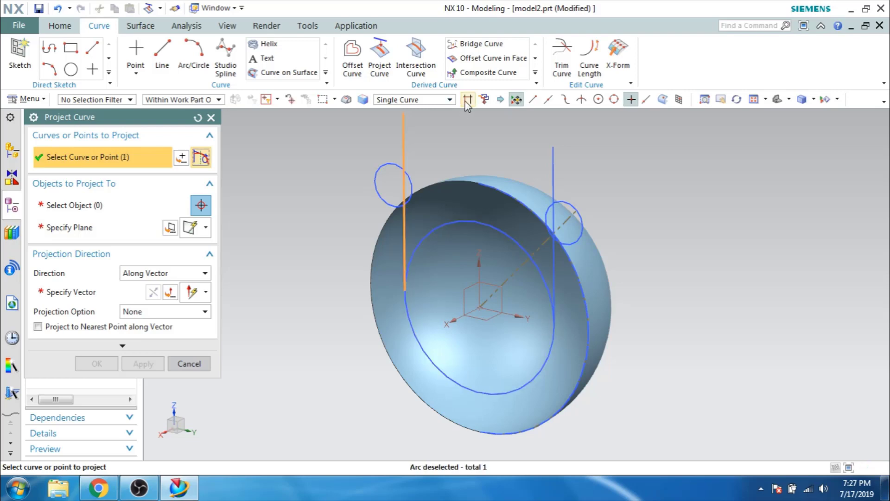
{"action": "left_click", "coordinate": [410, 342]}
{"action": "left_click", "coordinate": [555, 288]}
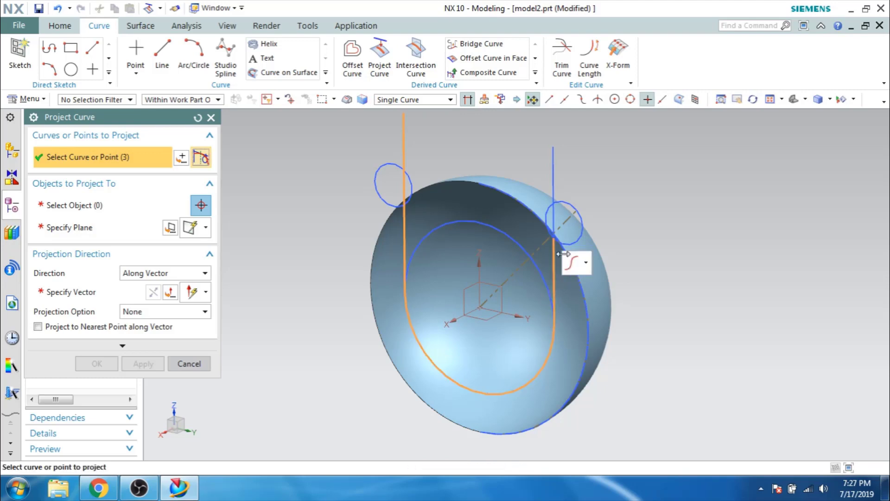
{"action": "left_click", "coordinate": [551, 215]}
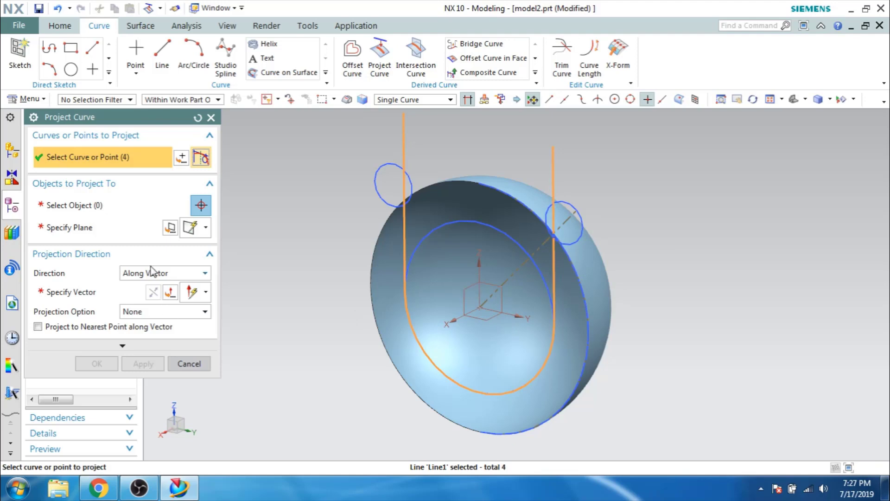
Project the selected curves onto the hemisphere face along the X axis.
{"action": "left_click", "coordinate": [101, 205]}
{"action": "left_click", "coordinate": [478, 211]}
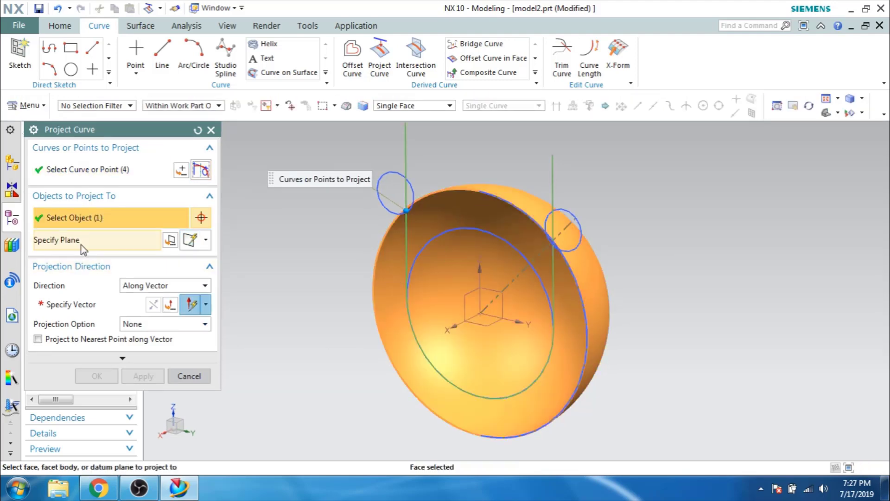
{"action": "left_click", "coordinate": [78, 307]}
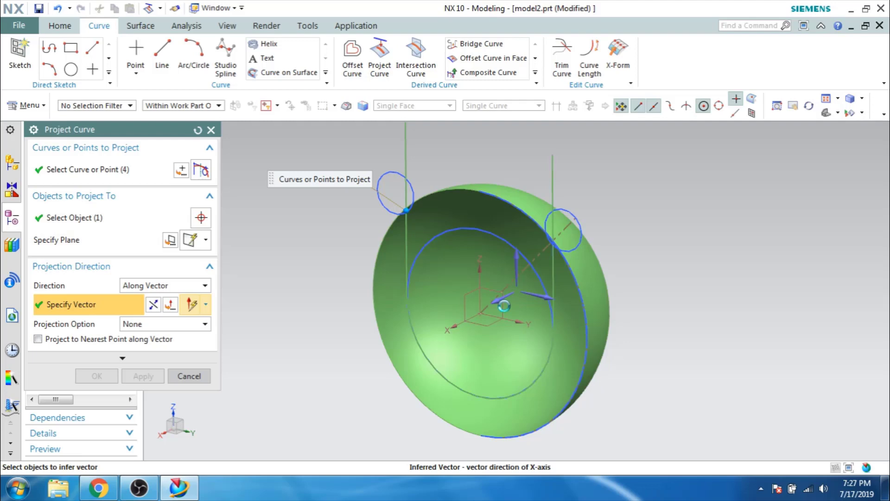
{"action": "left_click", "coordinate": [504, 305]}
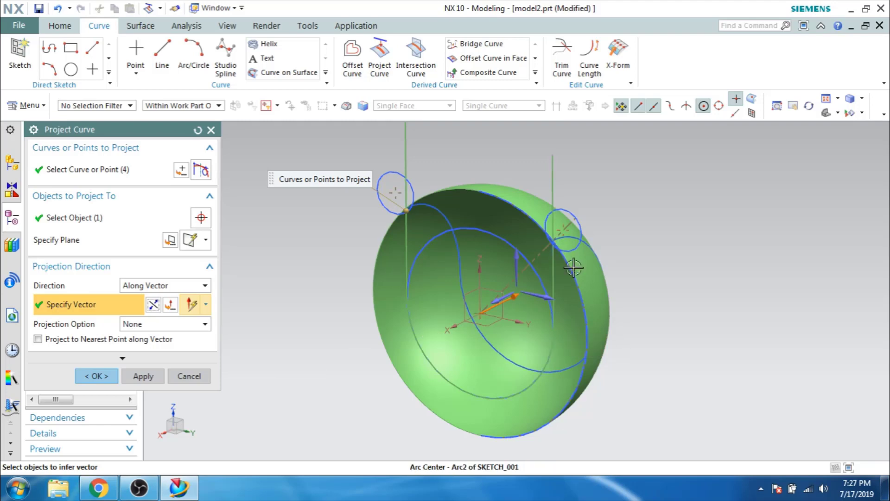
{"action": "middle_click", "coordinate": [253, 365]}
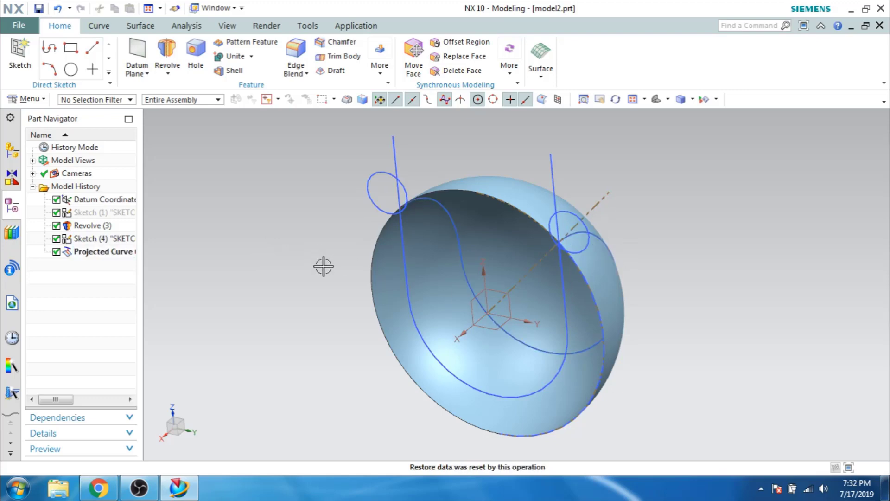
Start a Swept feature with both small circles as sections and the S-shaped spline chain as guide.
{"action": "left_click", "coordinate": [140, 26]}
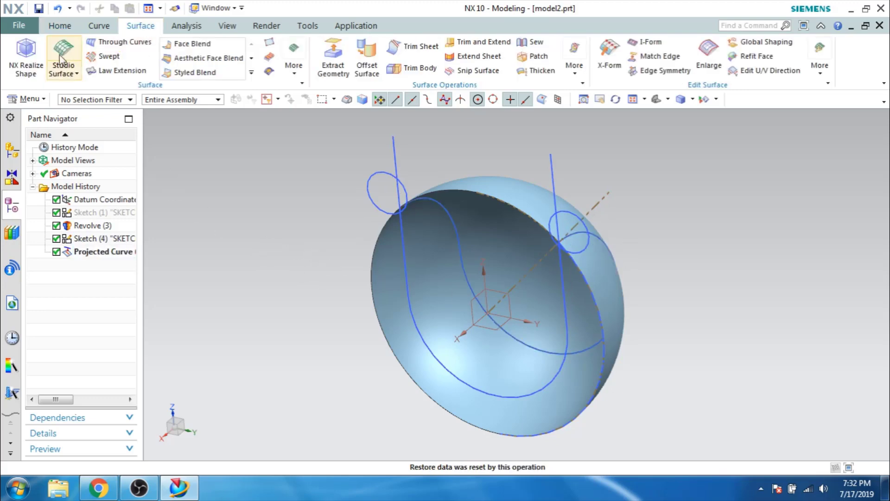
{"action": "left_click", "coordinate": [104, 56]}
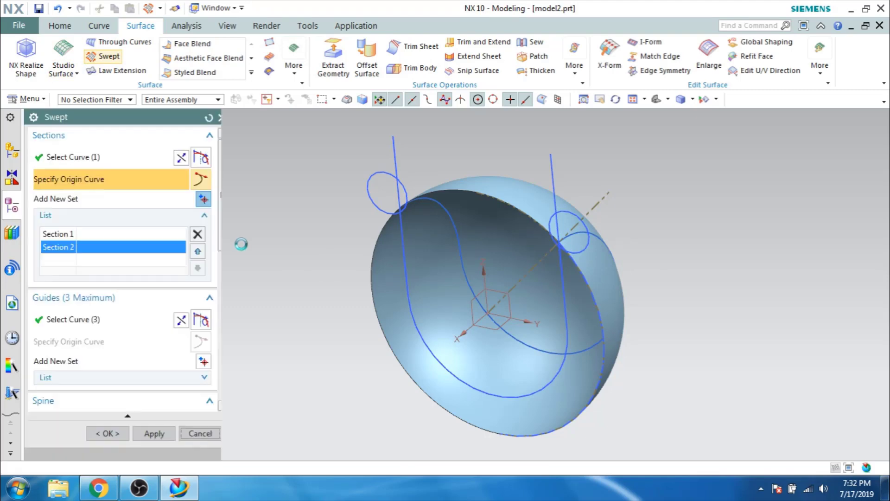
{"action": "left_click", "coordinate": [371, 194]}
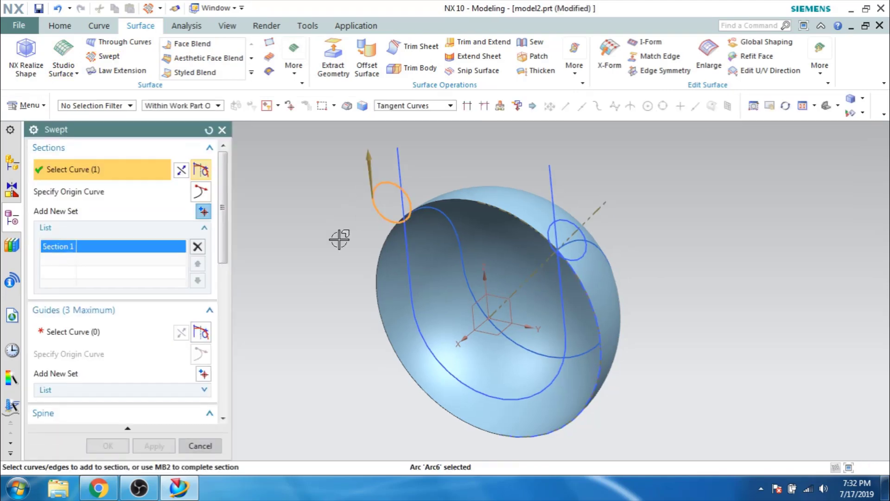
{"action": "middle_click", "coordinate": [340, 239]}
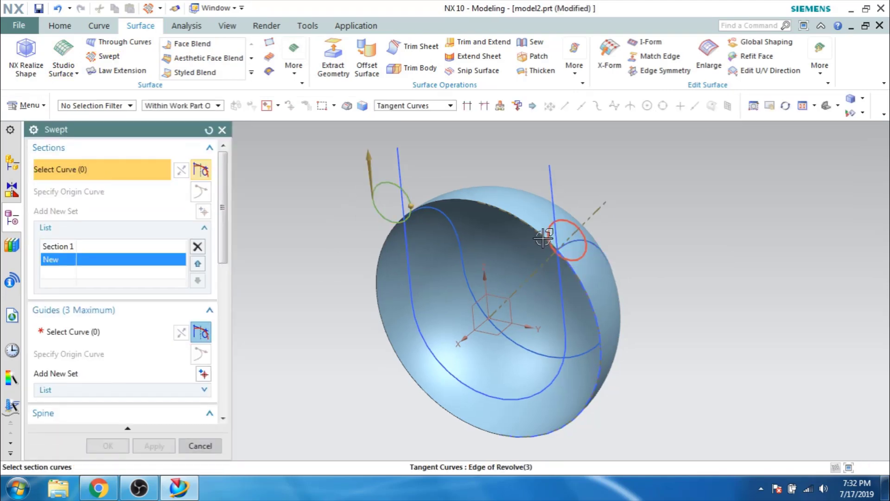
{"action": "left_click", "coordinate": [543, 237]}
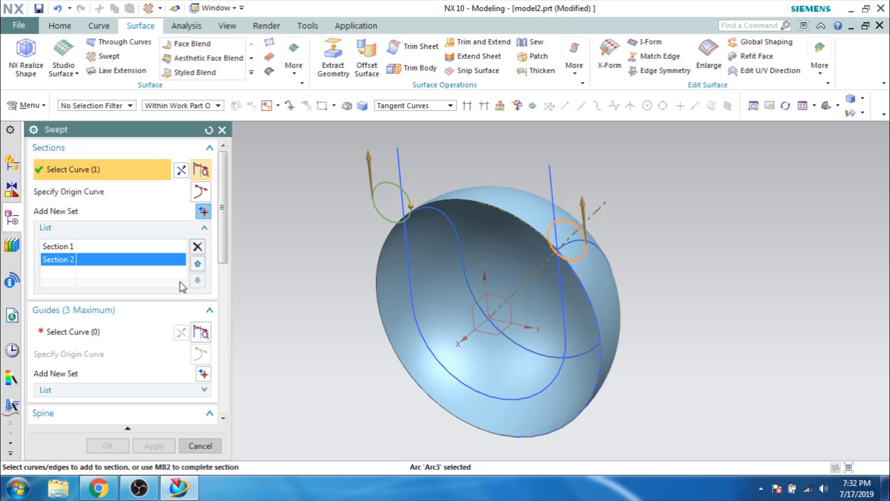
{"action": "left_click", "coordinate": [85, 338]}
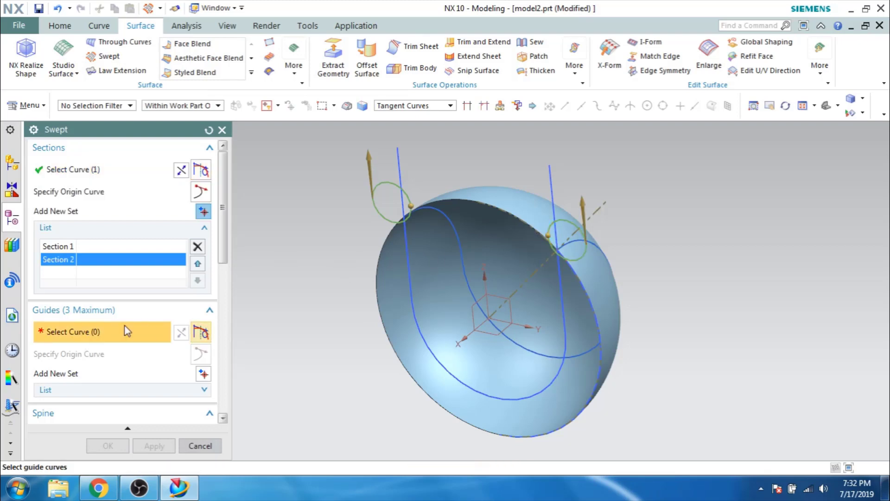
{"action": "left_click", "coordinate": [593, 232]}
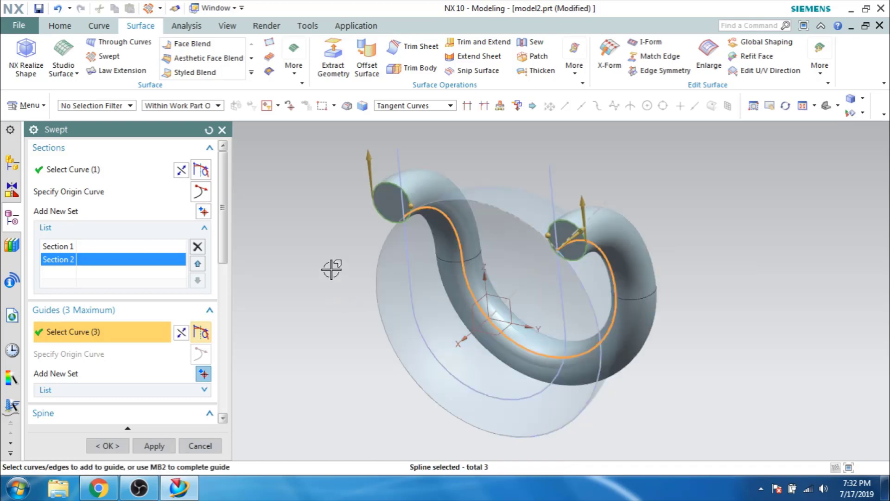
Set the sweep Body Type to Sheet and create the swept tube.
{"action": "scroll", "coordinate": [224, 320], "scroll_direction": "down", "scroll_amount": 2}
{"action": "scroll", "coordinate": [218, 320], "scroll_direction": "down", "scroll_amount": 8}
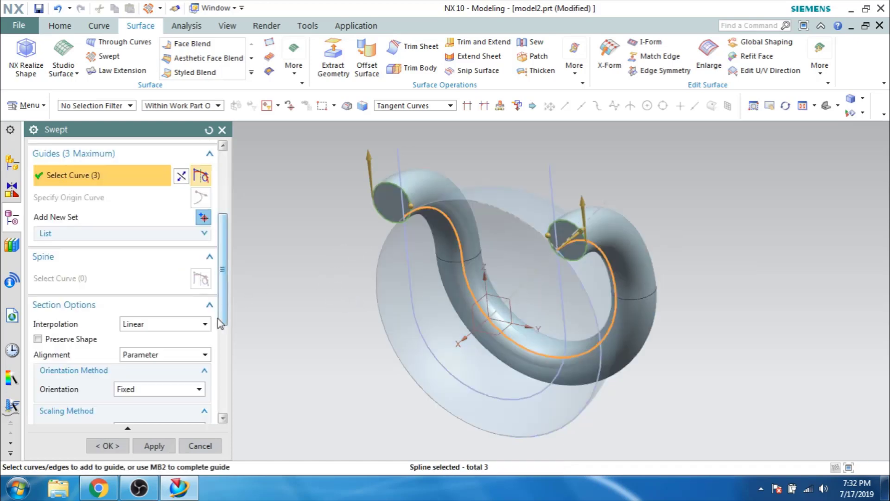
{"action": "left_click", "coordinate": [184, 278]}
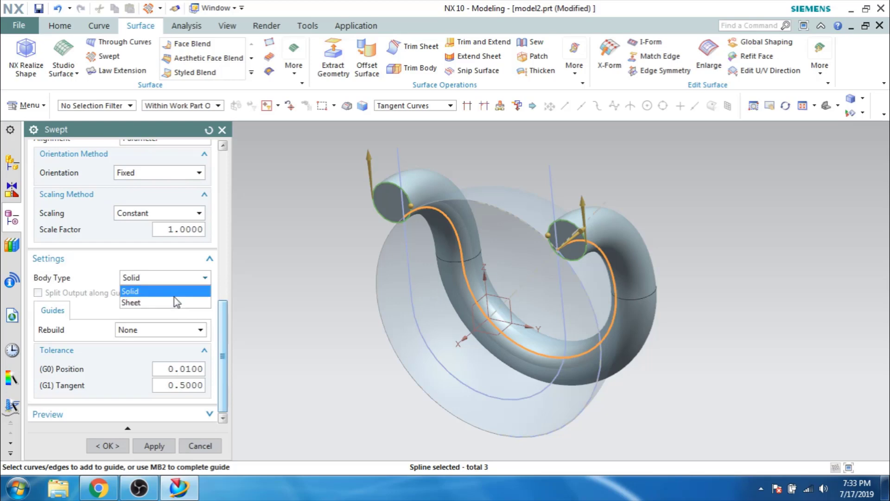
{"action": "left_click", "coordinate": [176, 304]}
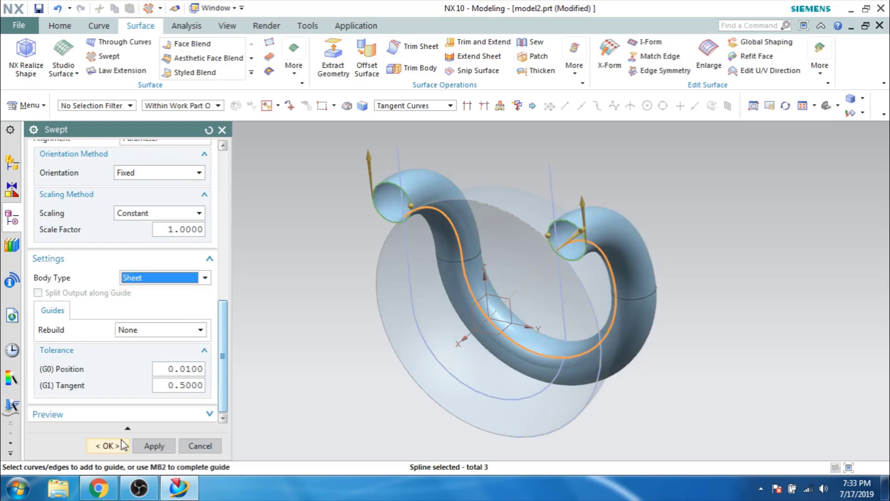
{"action": "left_click", "coordinate": [124, 445]}
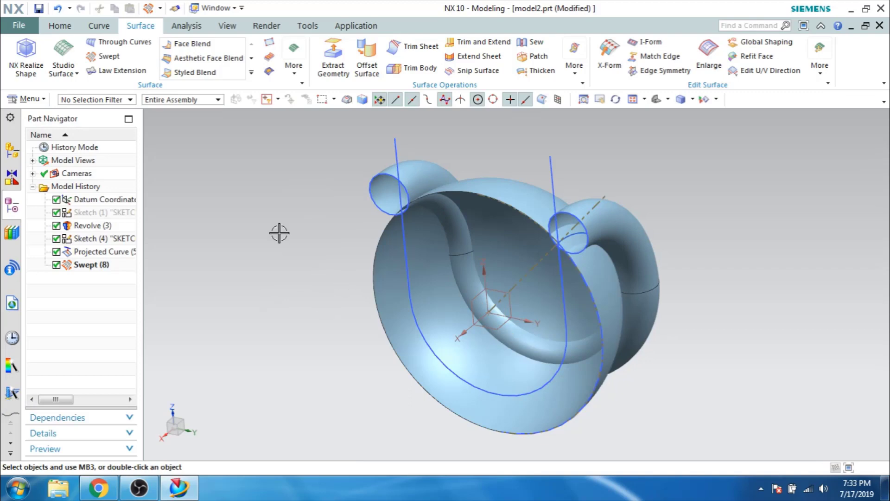
{"action": "left_click", "coordinate": [60, 26]}
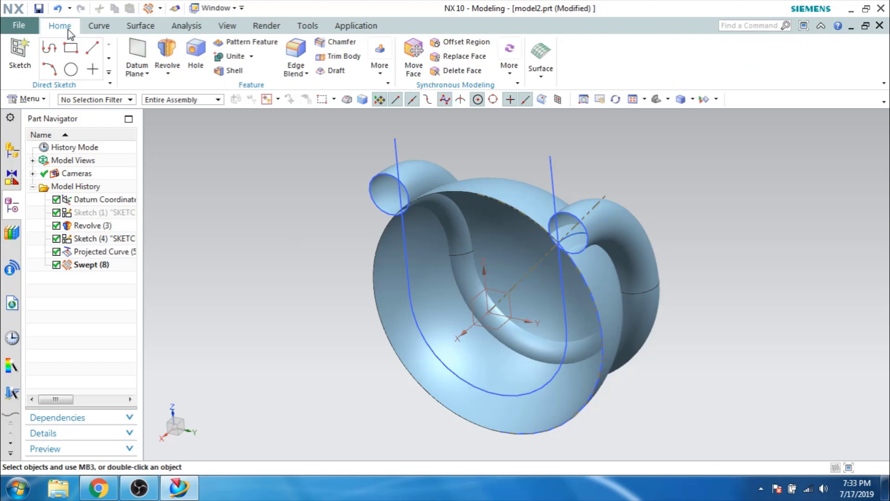
Mirror the Swept tube feature across the datum plane with Mirror Feature.
{"action": "left_click", "coordinate": [28, 99]}
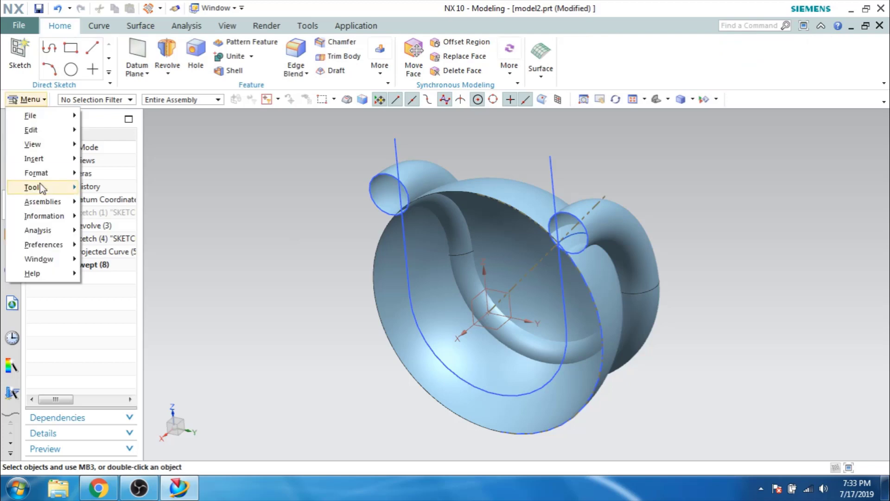
{"action": "left_click", "coordinate": [41, 159]}
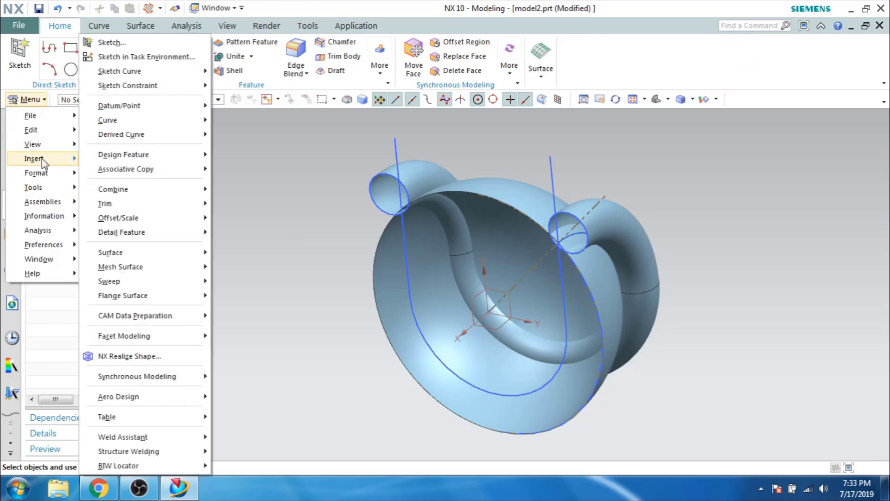
{"action": "left_click", "coordinate": [123, 169]}
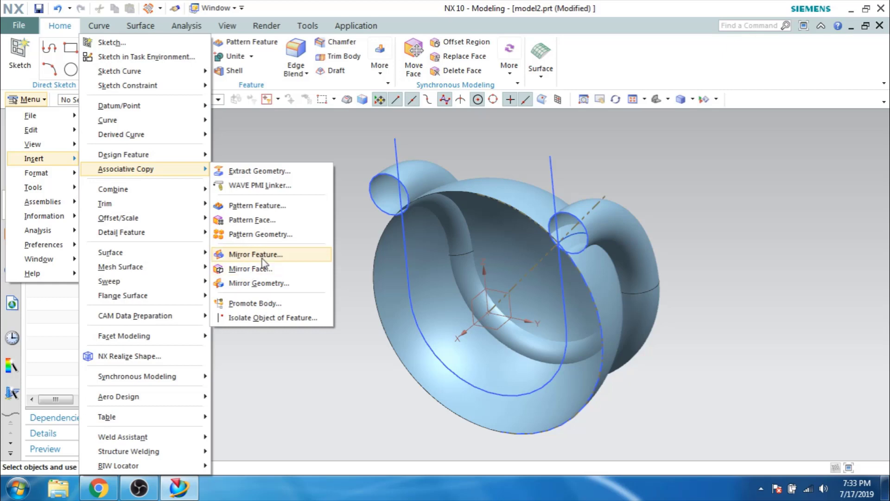
{"action": "left_click", "coordinate": [256, 254]}
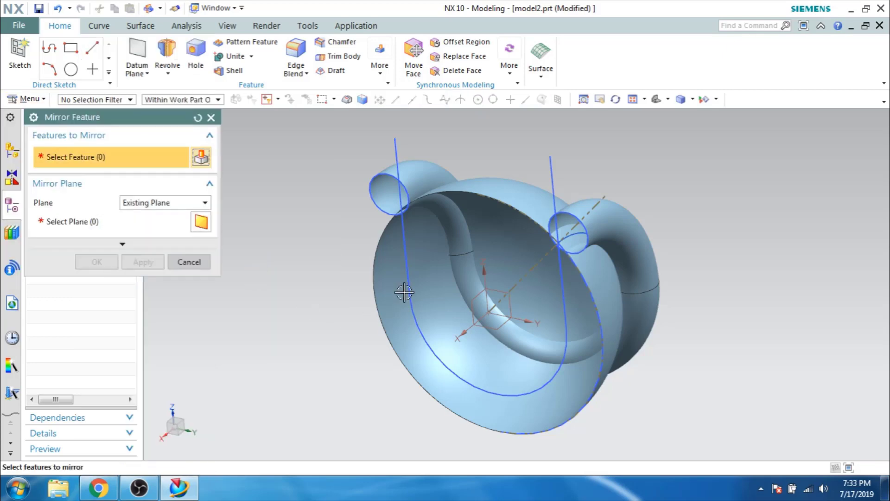
{"action": "left_click", "coordinate": [404, 292]}
{"action": "left_click", "coordinate": [135, 233]}
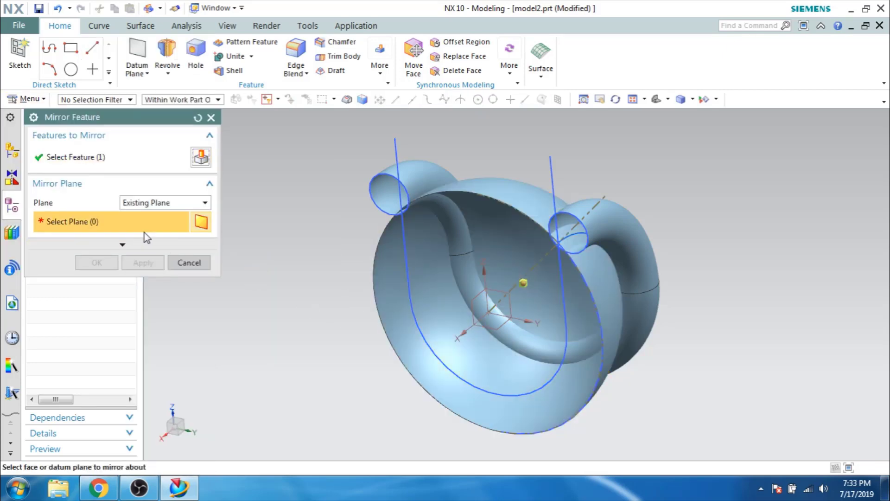
{"action": "left_click", "coordinate": [466, 313]}
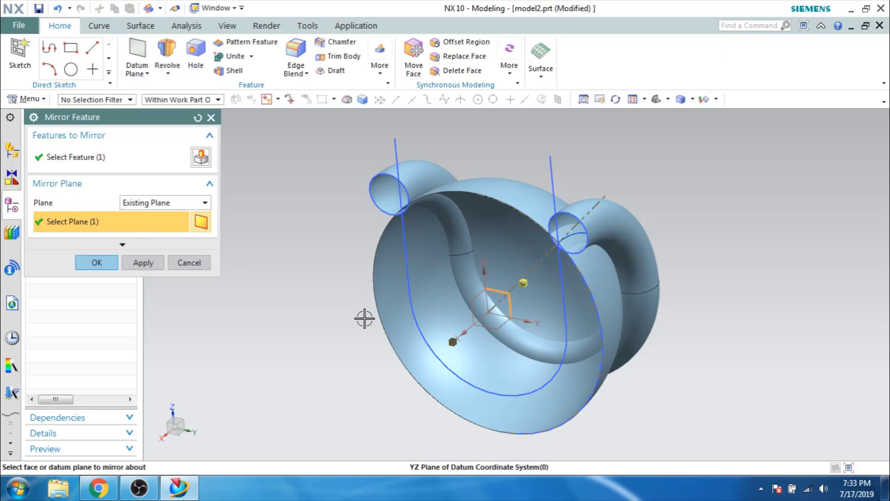
{"action": "left_click", "coordinate": [139, 262]}
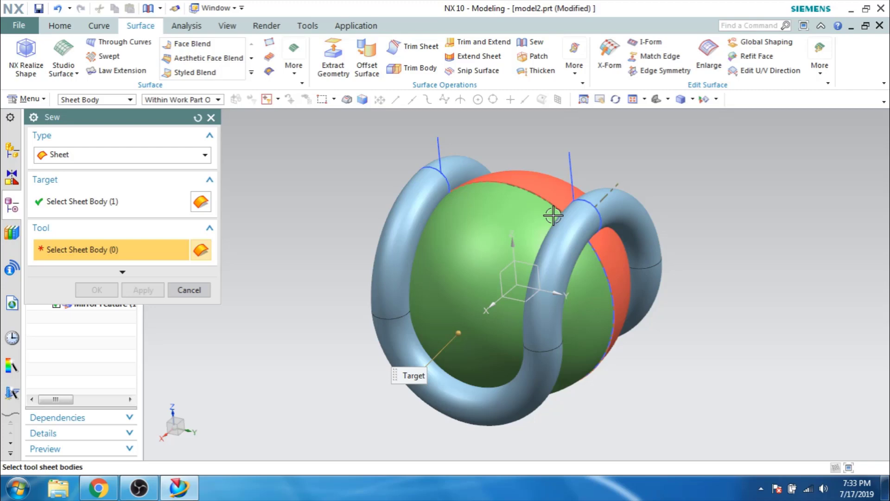
Sew the red sphere sheets together, then sew the tube sheets into one body.
{"action": "left_click", "coordinate": [553, 215]}
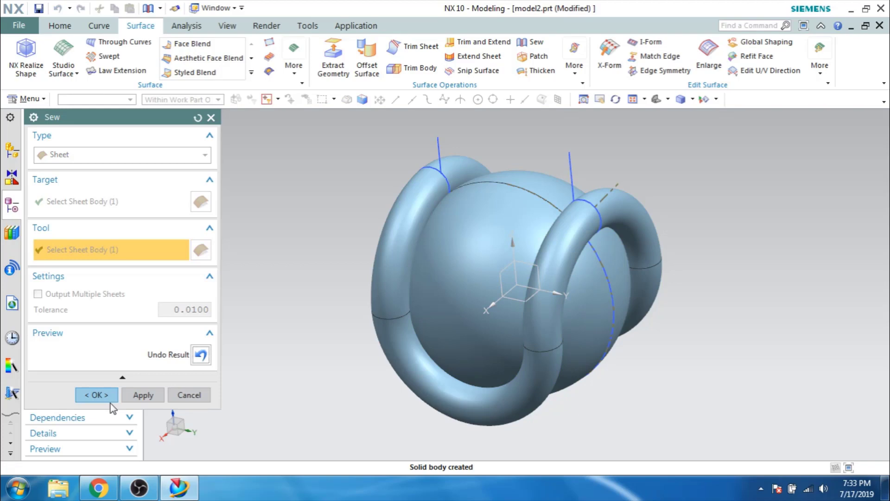
{"action": "left_click", "coordinate": [143, 395]}
{"action": "left_click", "coordinate": [418, 201]}
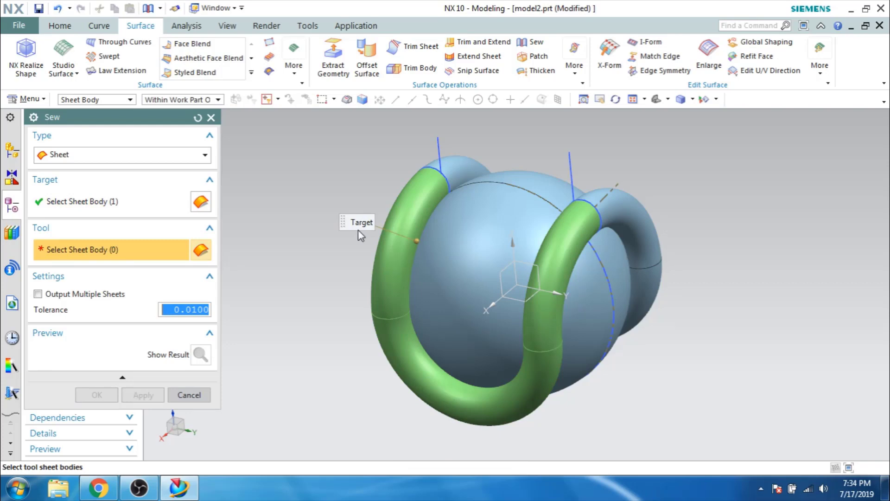
{"action": "middle_click", "coordinate": [358, 230]}
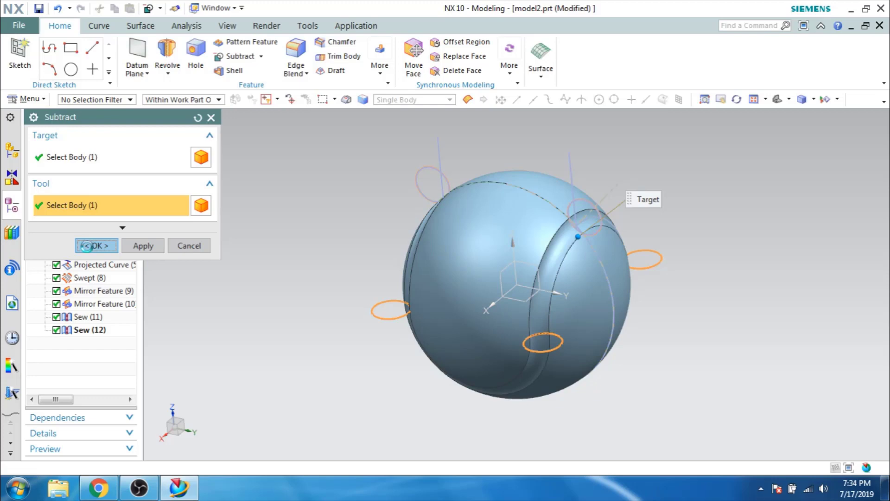
Confirm the Subtract, show Solid Bodies again, and orbit to inspect the seam grooves.
{"action": "left_click", "coordinate": [87, 246]}
{"action": "key", "text": "ctrl+w"}
{"action": "left_click", "coordinate": [175, 189]}
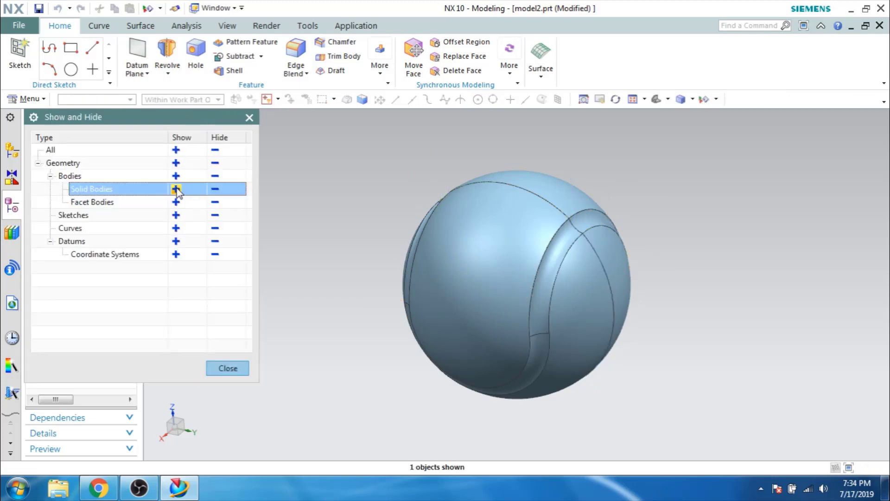
{"action": "key", "text": "Escape"}
{"action": "middle_click_drag", "start_coordinate": [288, 231], "coordinate": [323, 258]}
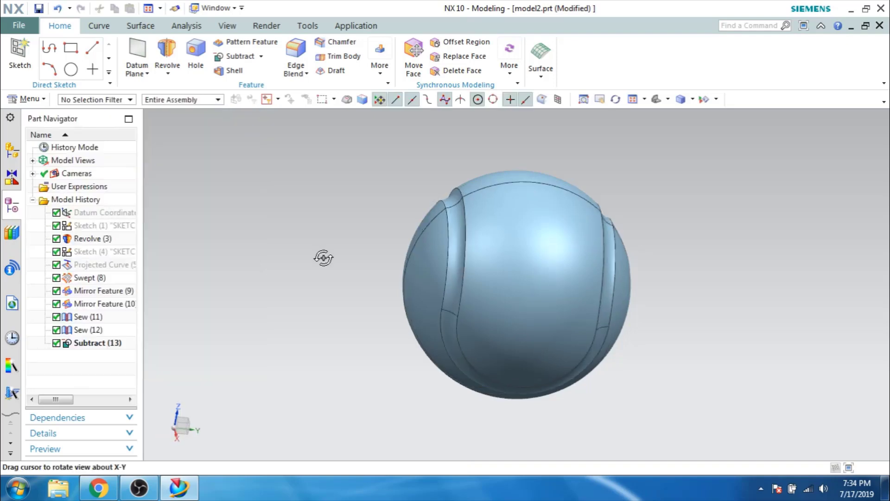
{"action": "middle_click_drag", "start_coordinate": [323, 258], "coordinate": [315, 254]}
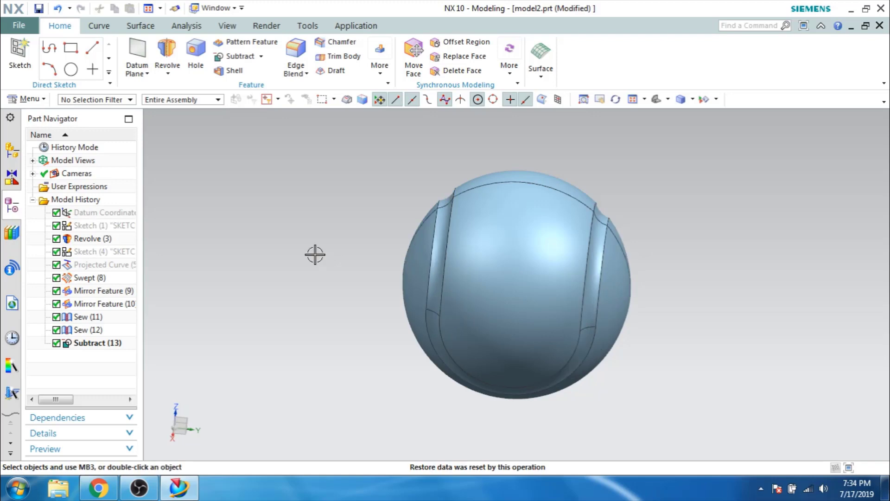